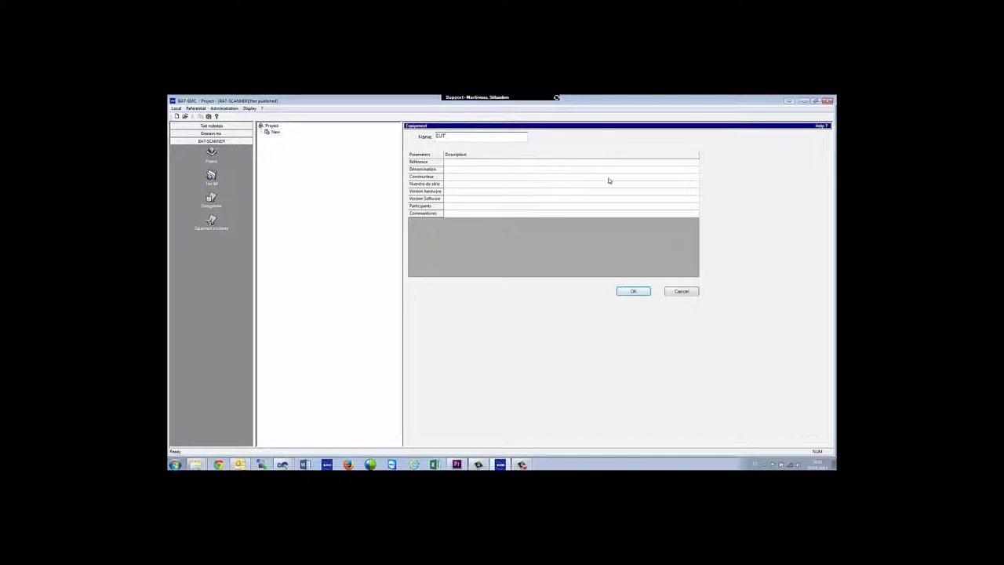
# Save the equipment named EUT and add a Near Field Scanner named SCANNER under it.
pyautogui.click(635, 290)
pyautogui.rightClick(273, 132)
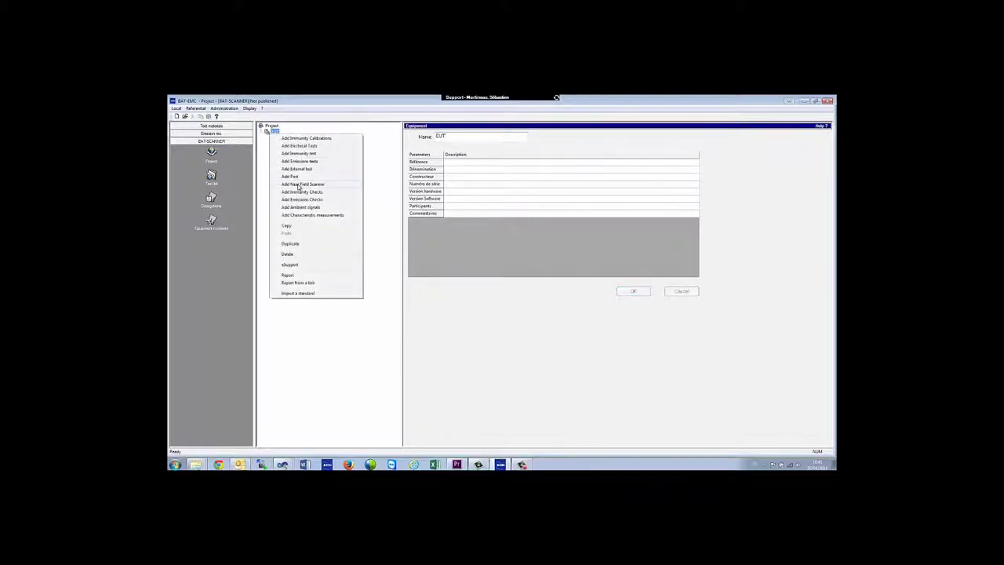
pyautogui.click(296, 184)
pyautogui.moveTo(461, 141); pyautogui.dragTo(426, 142)
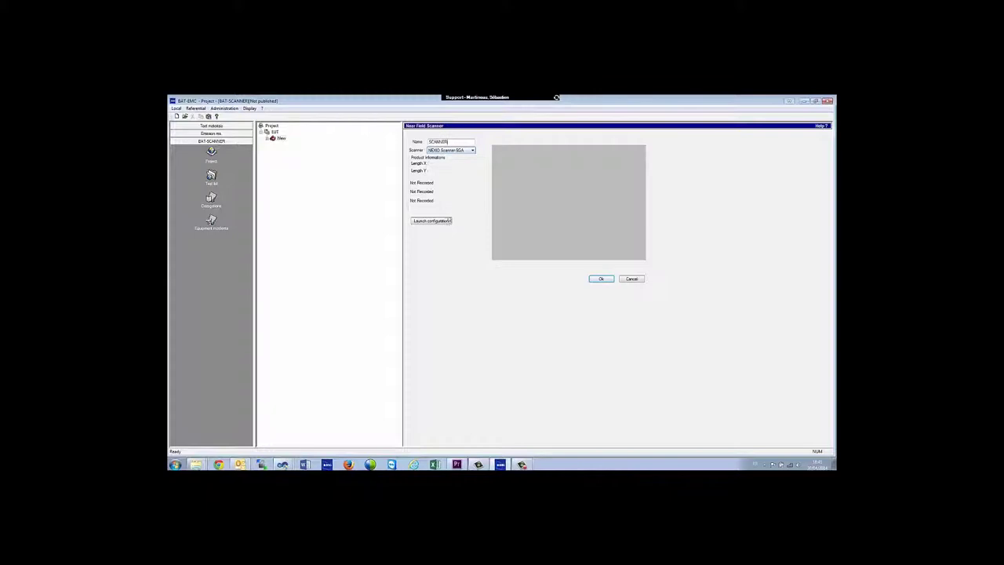
# Launch the scanner's configuration and choose NEXIO Scanner-SGA as scanner and Langer-H-Field Probe RF-R 0.3 - 3 as probe.
pyautogui.click(439, 222)
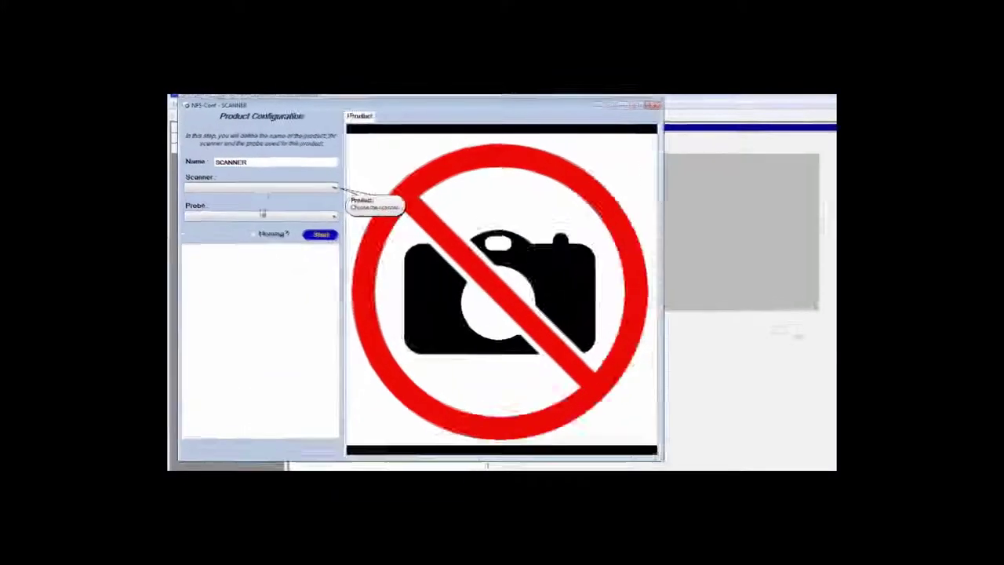
pyautogui.click(275, 192)
pyautogui.click(273, 202)
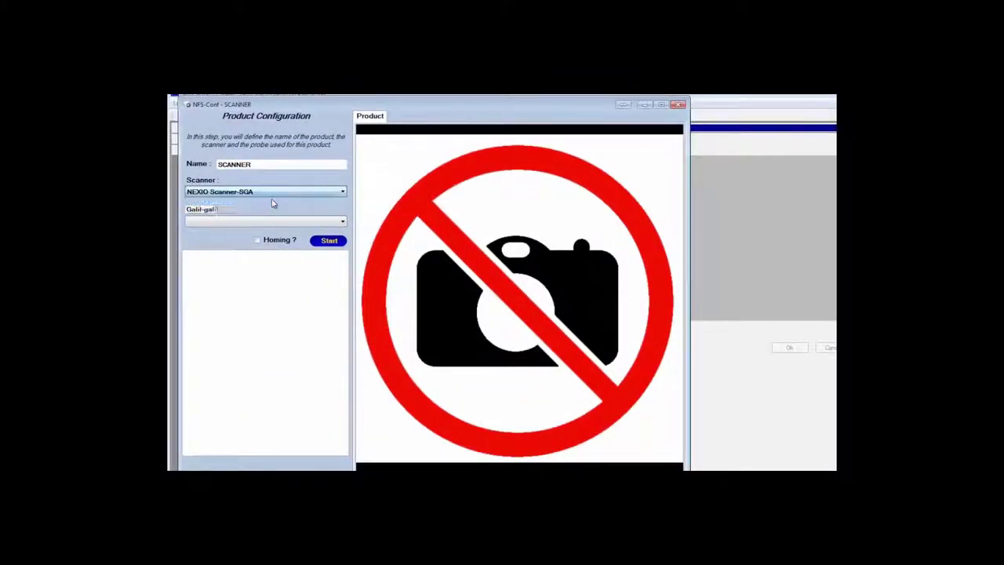
pyautogui.click(275, 222)
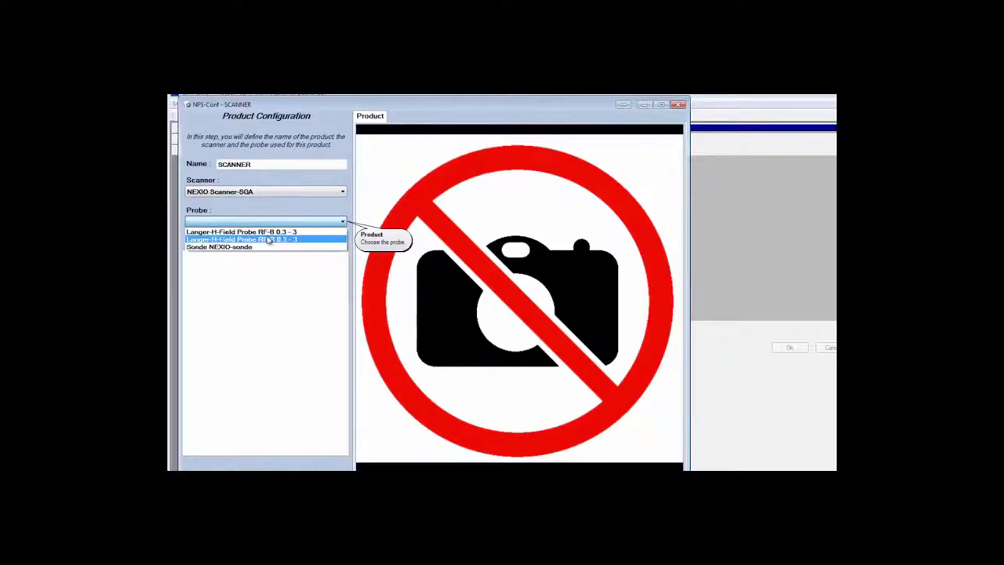
pyautogui.click(269, 239)
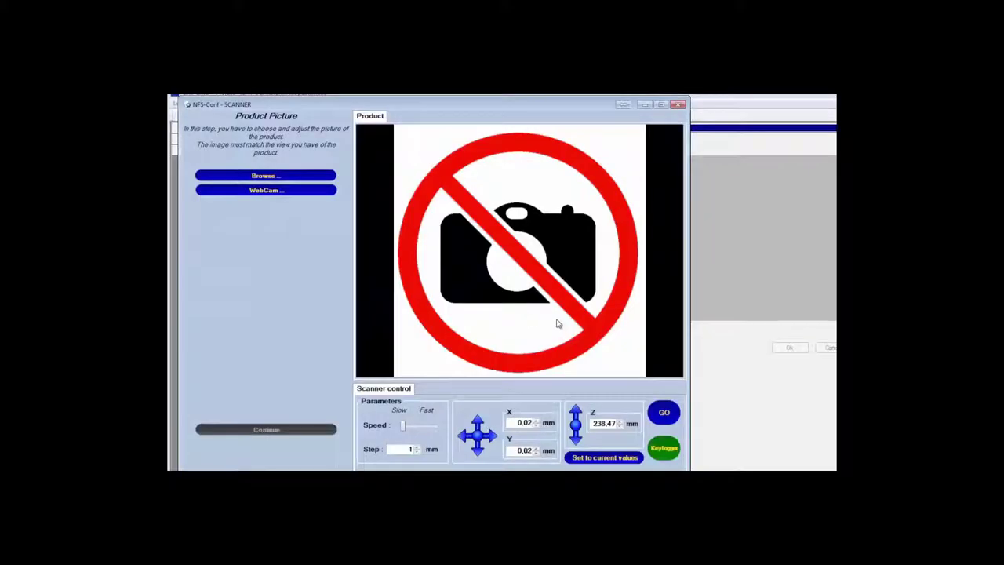
# Load the JPEG file fr_123_size880.jpg from the Images library as the product picture.
pyautogui.click(329, 176)
pyautogui.click(588, 349)
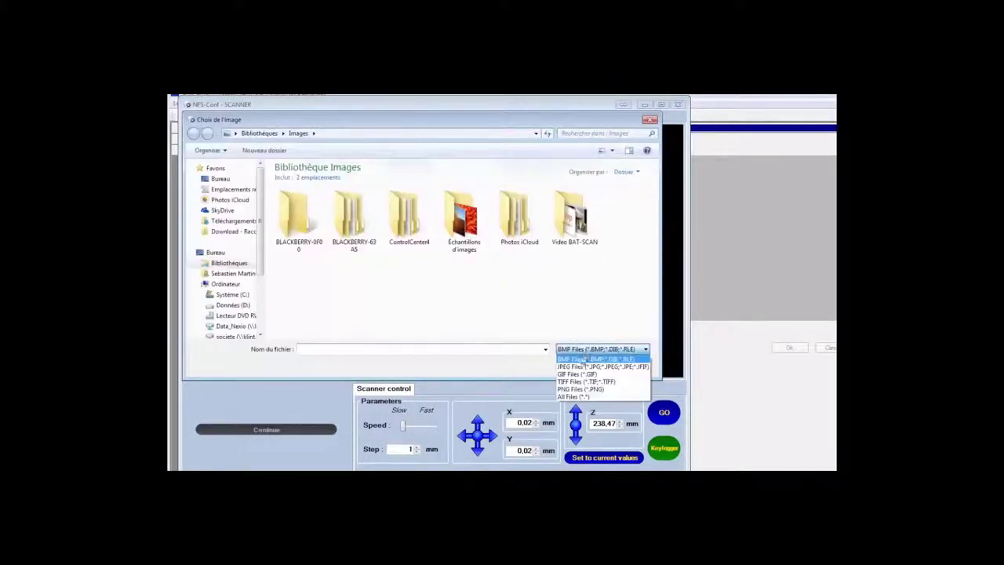
pyautogui.click(560, 372)
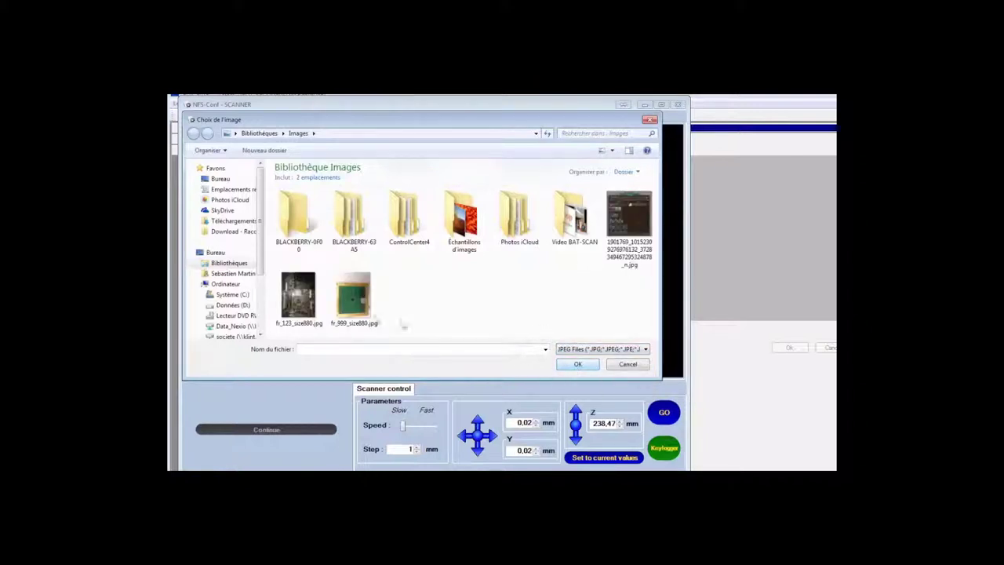
pyautogui.click(301, 296)
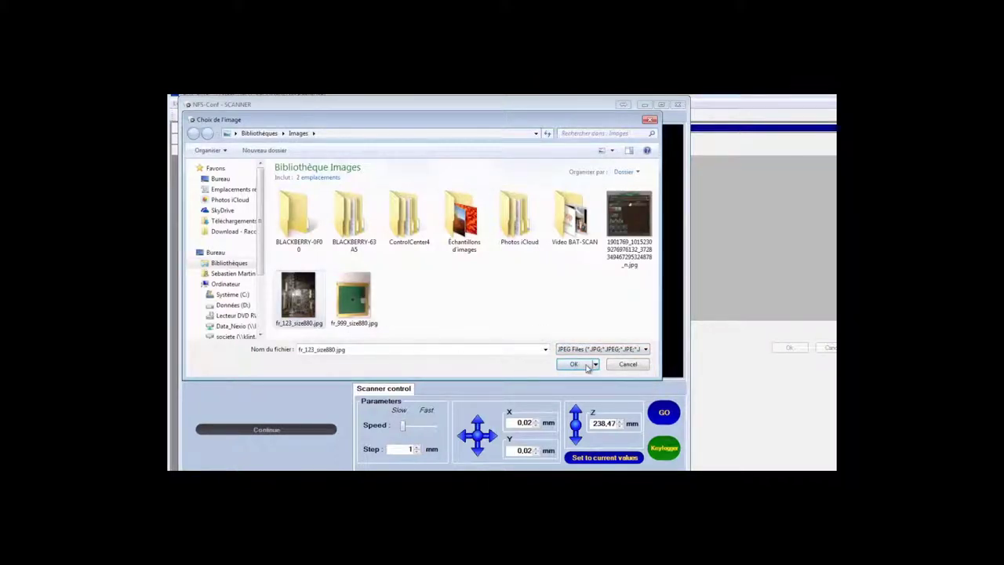
pyautogui.click(586, 365)
# Rotate the product picture by +90 degrees three times so it matches the view of the real board.
pyautogui.rightClick(481, 259)
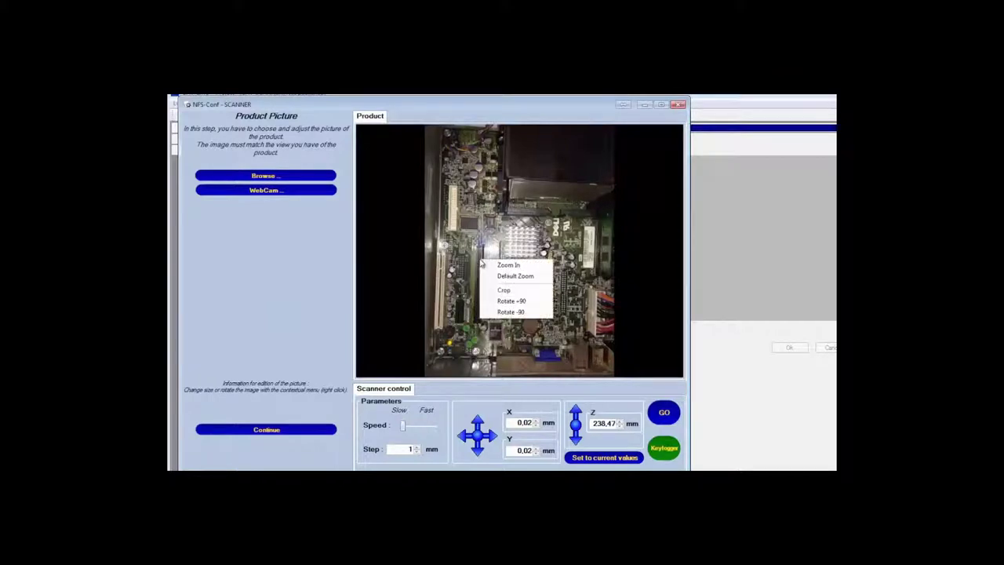
pyautogui.click(502, 302)
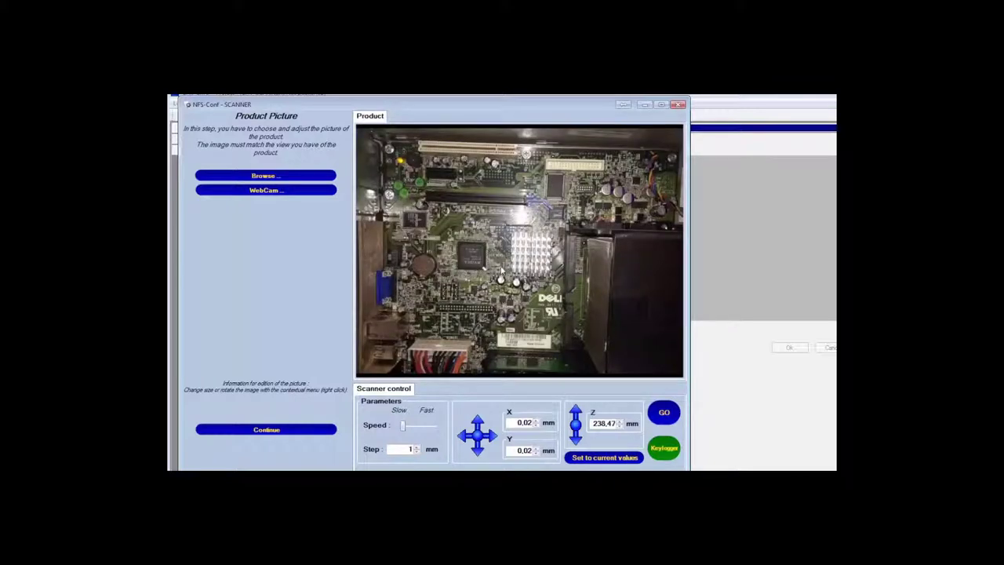
pyautogui.rightClick(501, 270)
pyautogui.click(538, 314)
pyautogui.rightClick(518, 287)
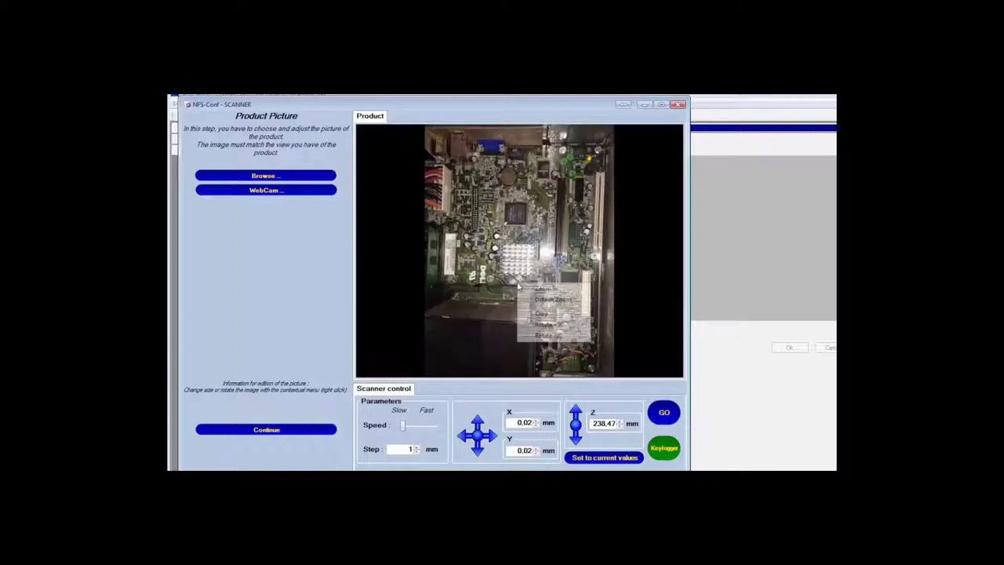
pyautogui.click(538, 324)
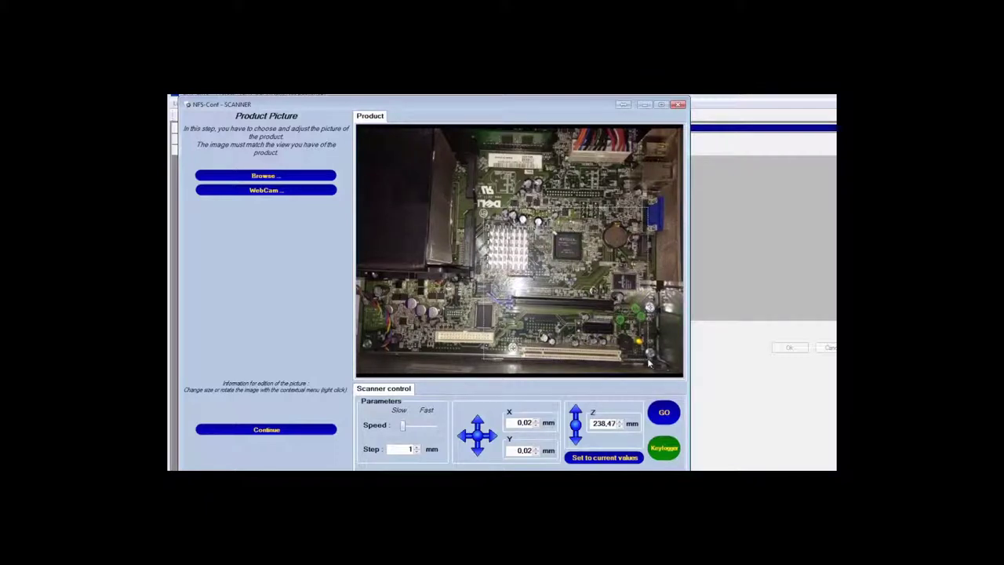
# Crop the product picture to the board area from the heatsink to the yellow component and continue to product calibration.
pyautogui.rightClick(561, 311)
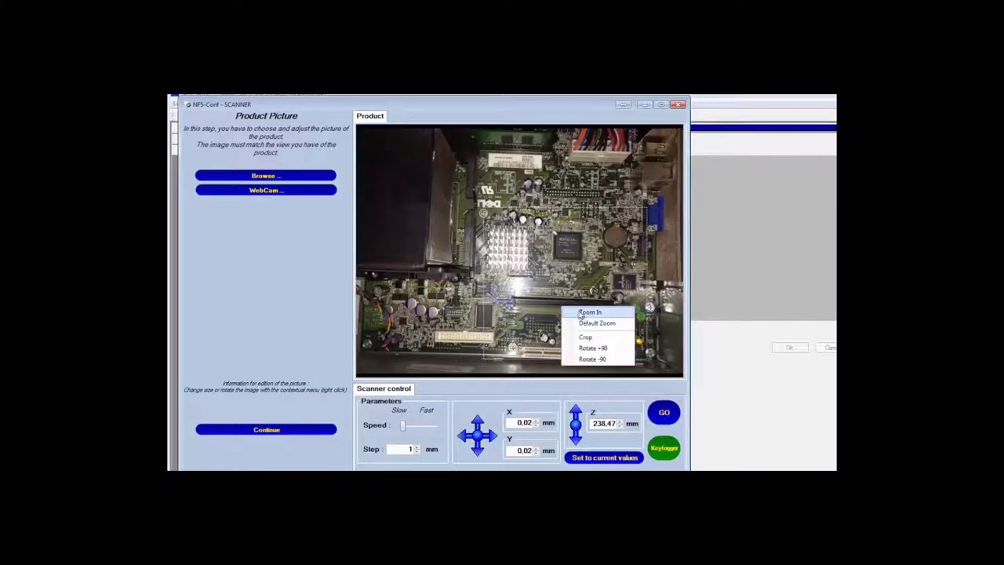
pyautogui.click(593, 345)
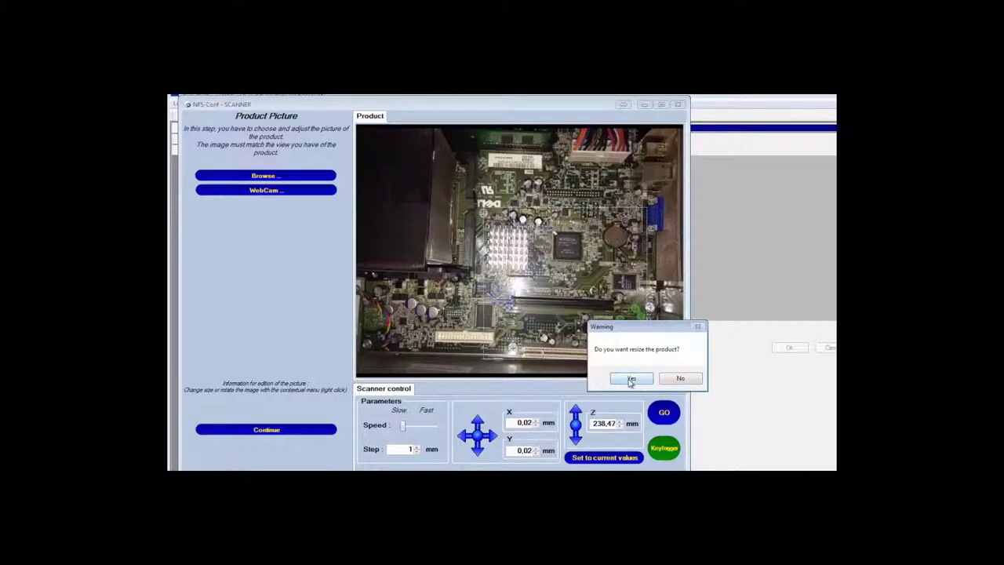
pyautogui.click(631, 378)
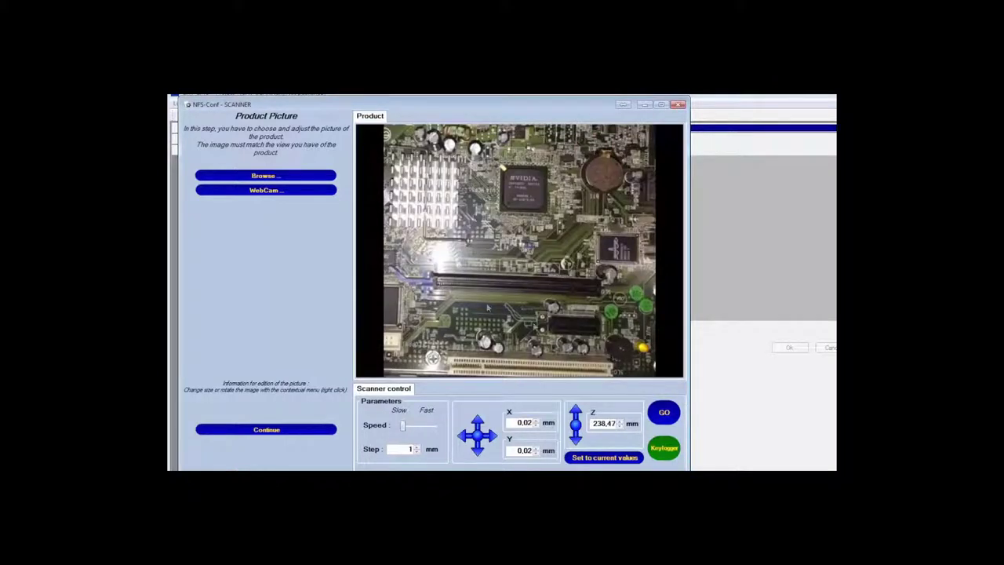
pyautogui.click(332, 431)
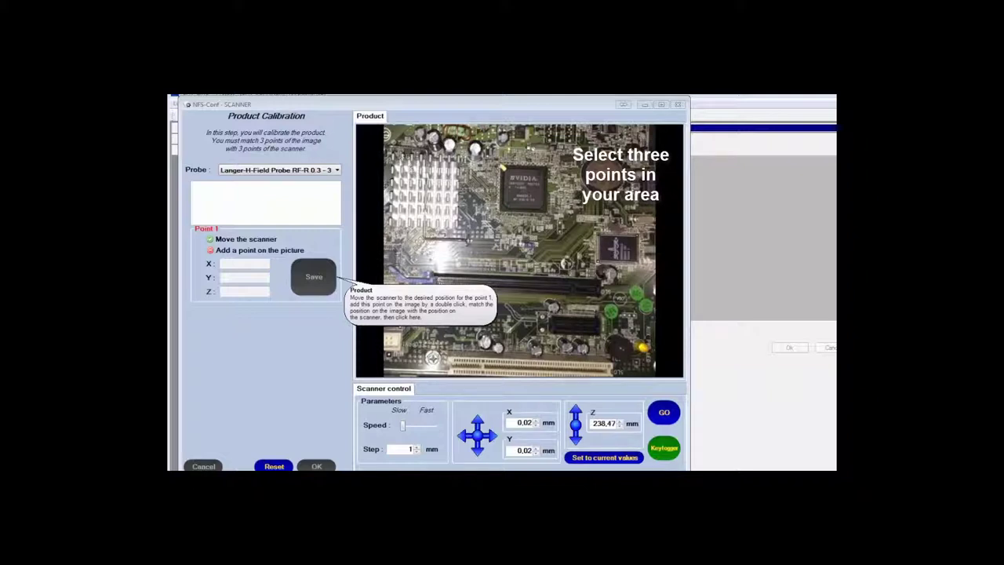
pyautogui.click(516, 422)
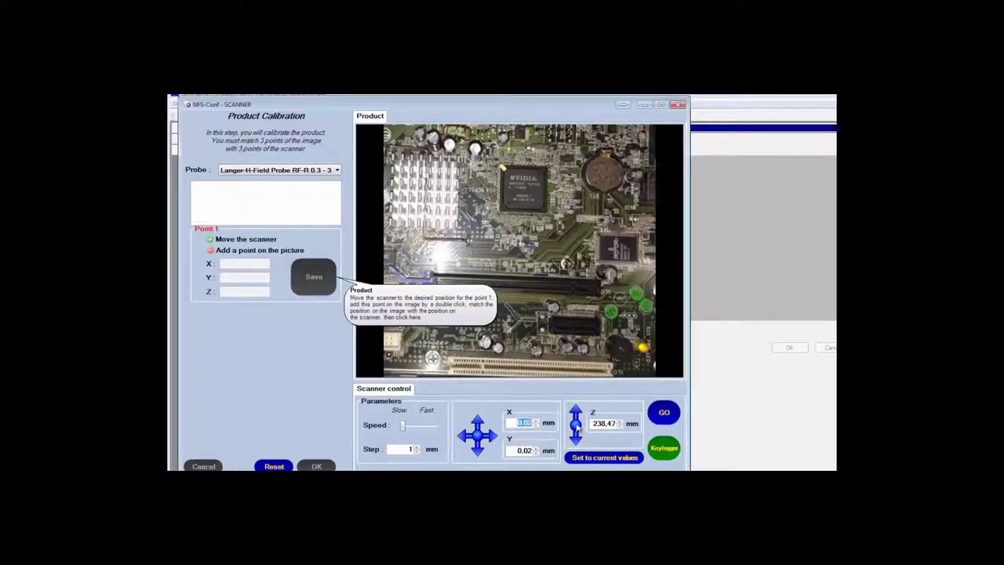
pyautogui.click(520, 449)
pyautogui.click(664, 411)
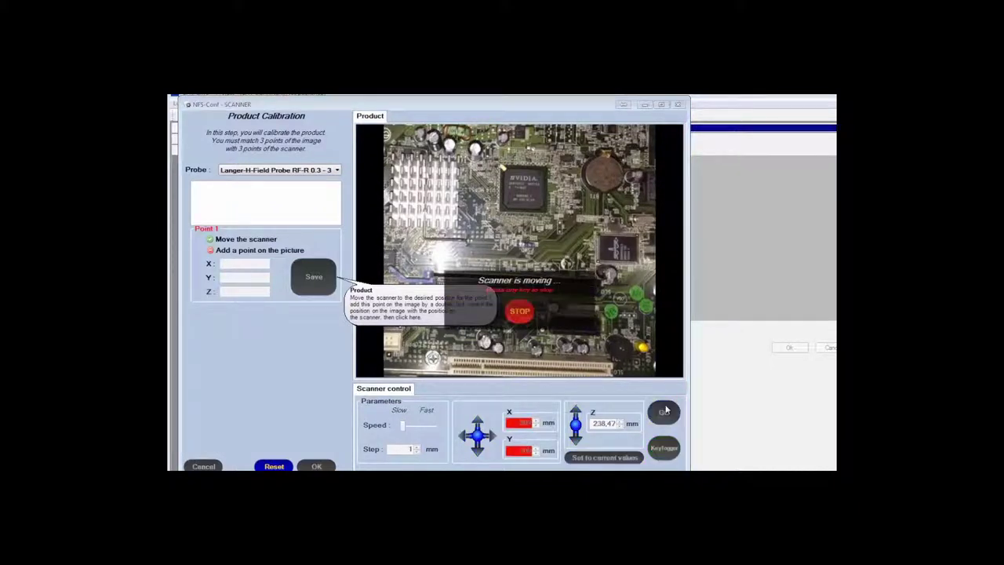
pyautogui.click(519, 312)
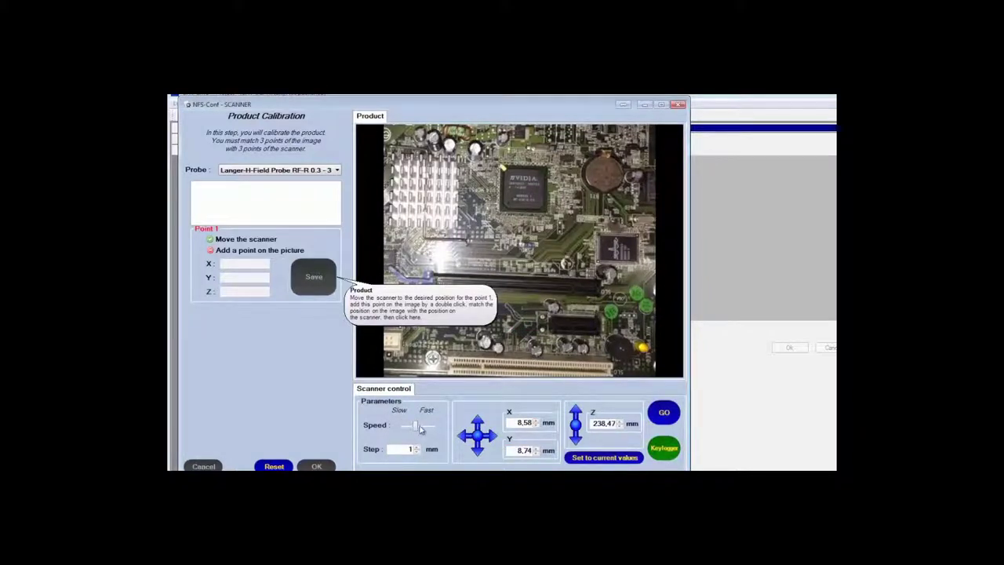
# Raise the scanner speed to fast and move the scanner to X 200 mm and Y 200 mm.
pyautogui.write('200')
pyautogui.press('Tab')
pyautogui.write('200')
pyautogui.click(663, 420)
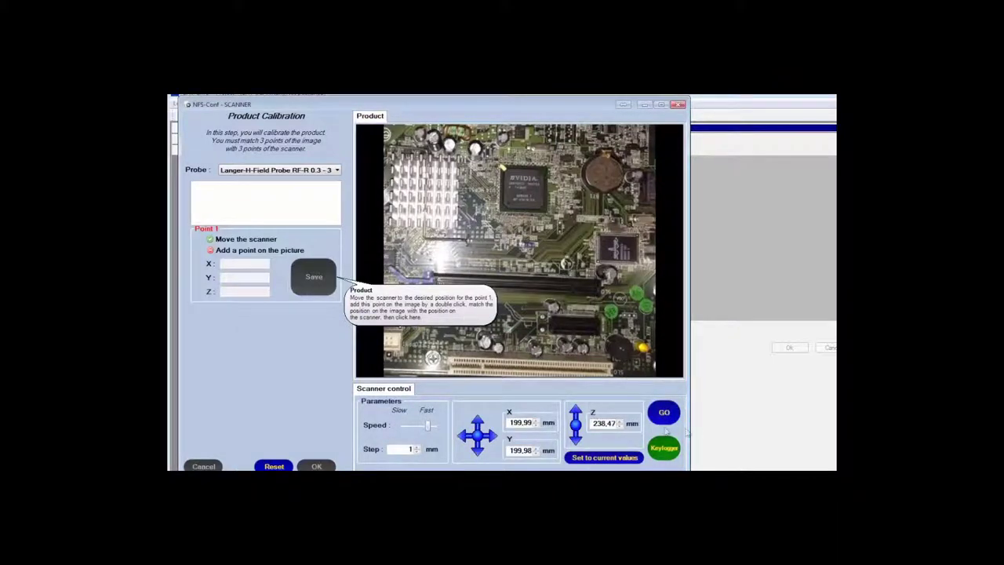
# Lower the scanner in two moves, first to Z 80 mm and from there to Z 50 mm.
pyautogui.moveTo(592, 424); pyautogui.dragTo(618, 424)
pyautogui.write('80')
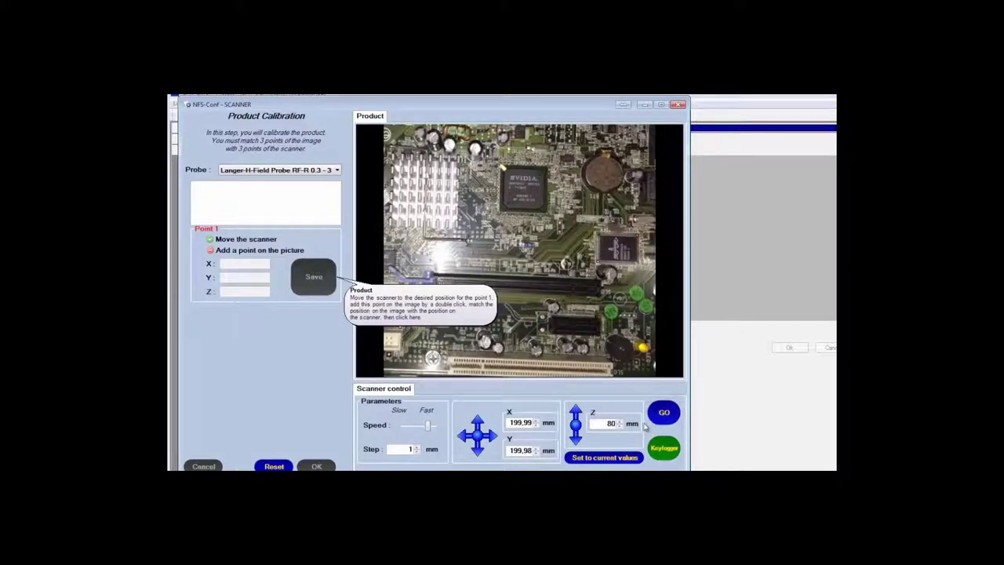
pyautogui.click(664, 418)
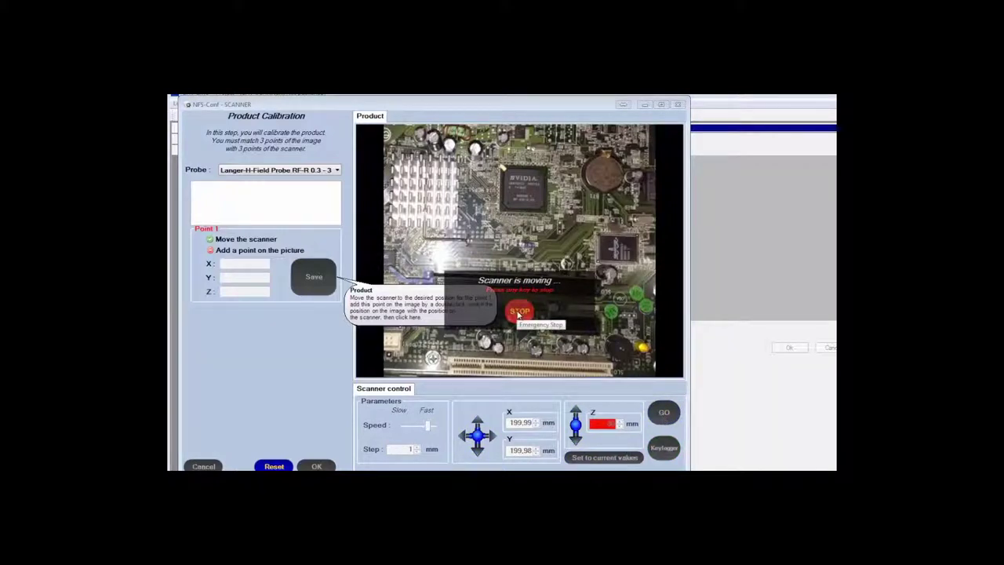
pyautogui.doubleClick(596, 423)
pyautogui.write('50')
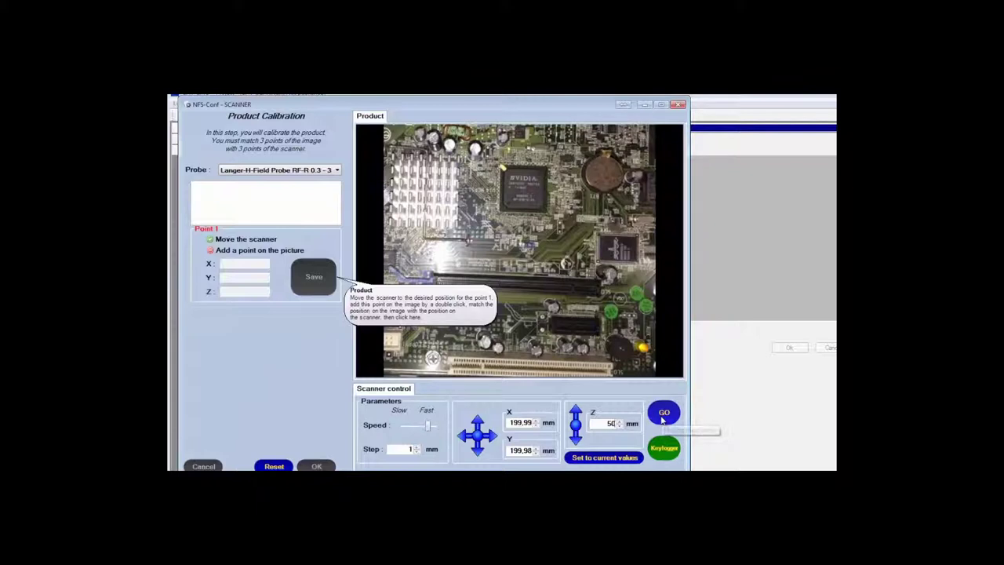
pyautogui.click(661, 420)
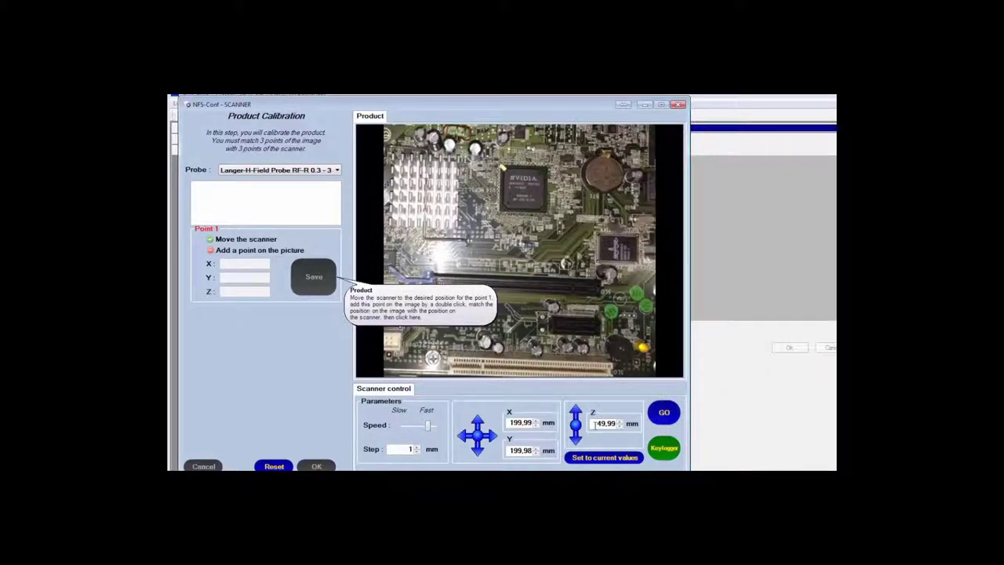
# Mark the matching point near the upper-left corner of the board picture and save it as calibration point 1.
pyautogui.moveTo(598, 422); pyautogui.dragTo(624, 428)
pyautogui.doubleClick(398, 137)
pyautogui.click(317, 278)
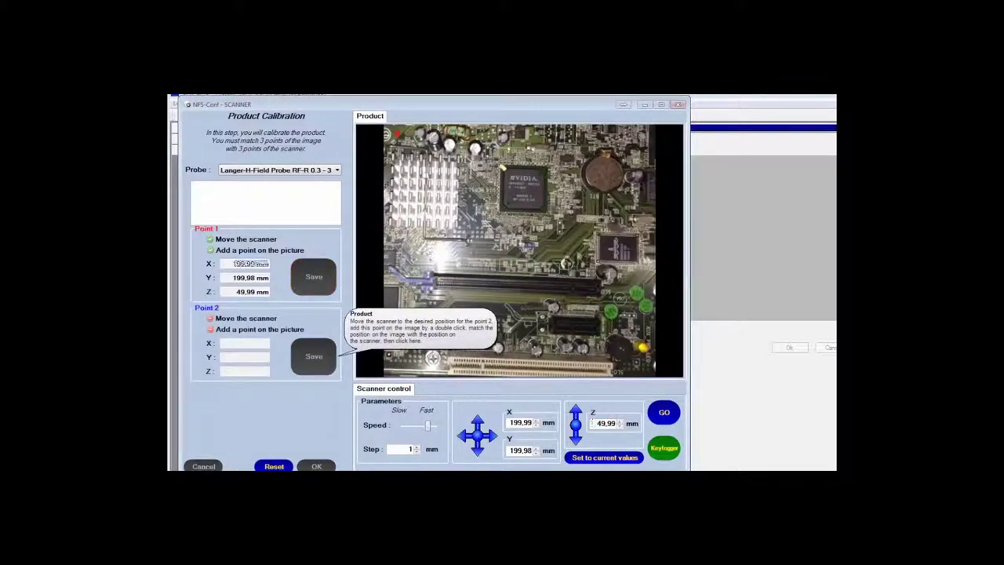
# Move the scanner to Z 80 mm and Y 300 mm, and save calibration point 2 near the picture's lower-left corner.
pyautogui.write('80')
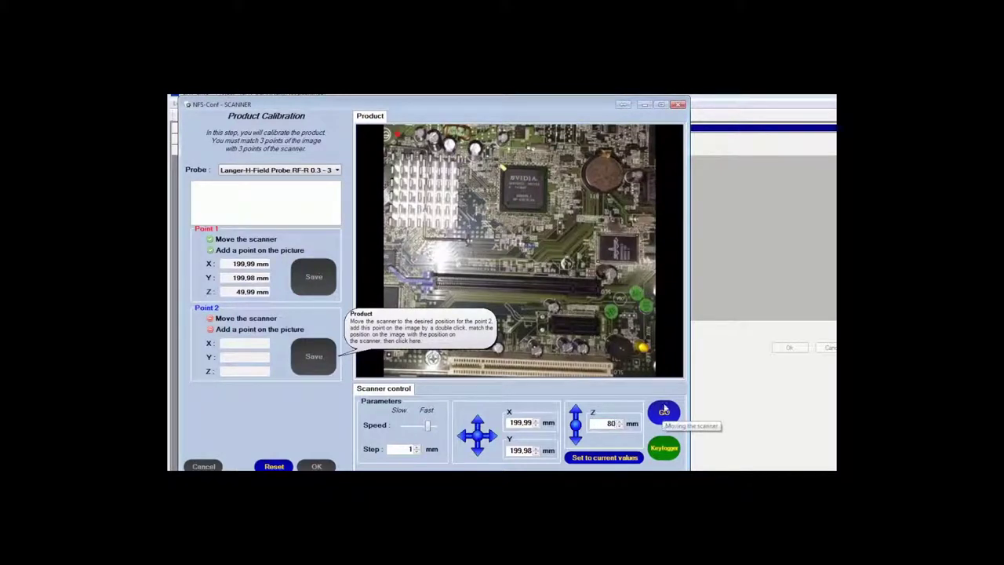
pyautogui.click(663, 410)
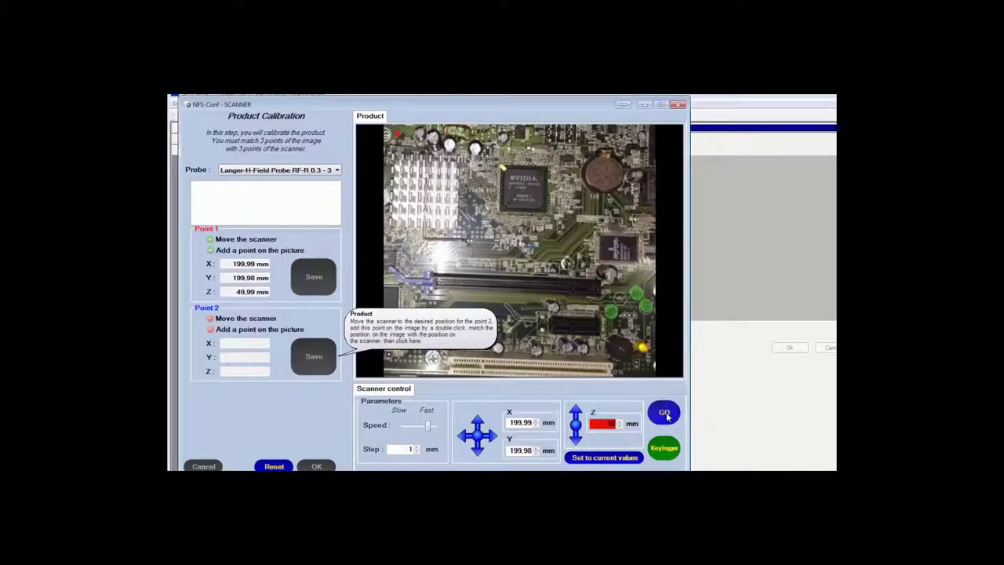
pyautogui.doubleClick(512, 450)
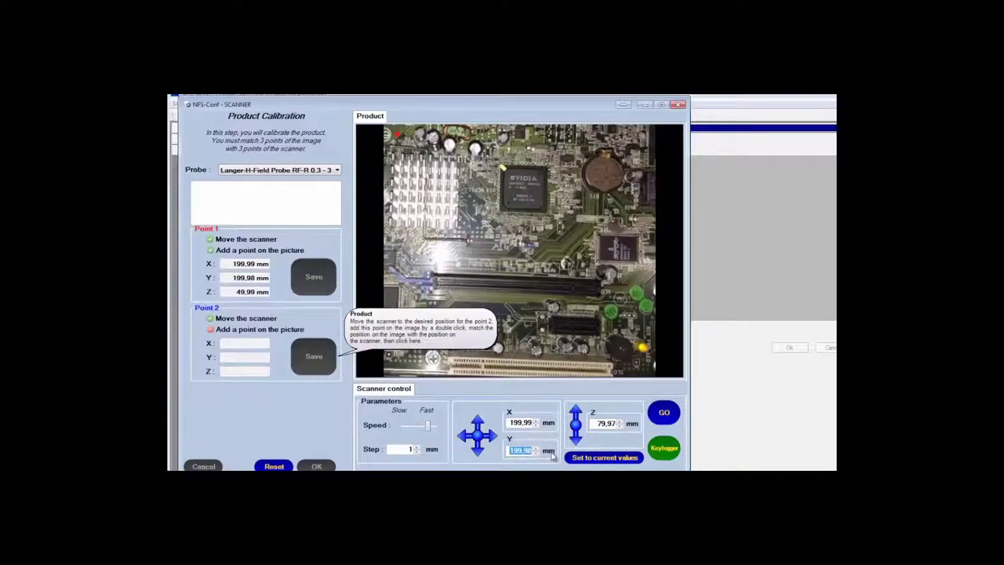
pyautogui.write('300')
pyautogui.click(663, 413)
pyautogui.doubleClick(398, 360)
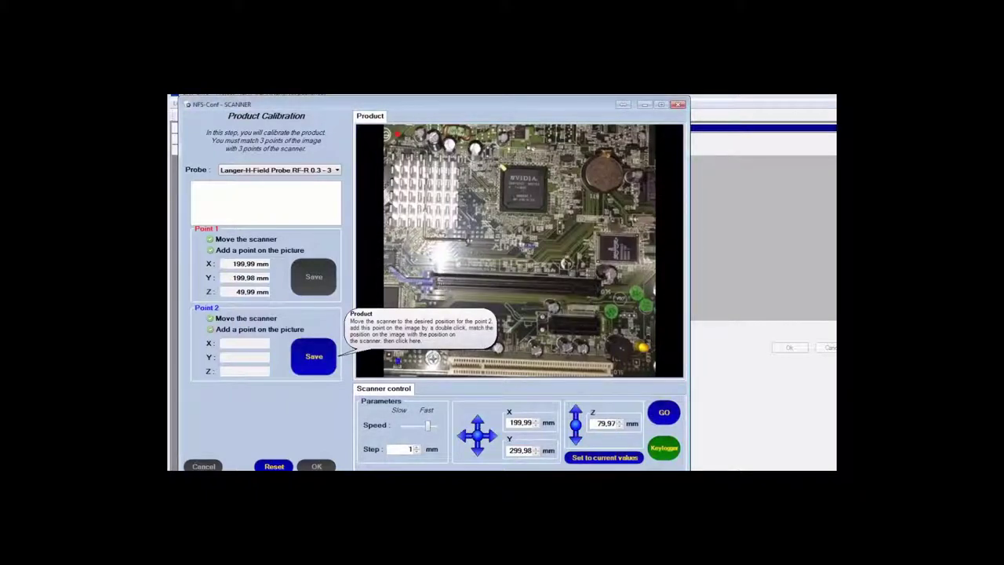
pyautogui.click(329, 357)
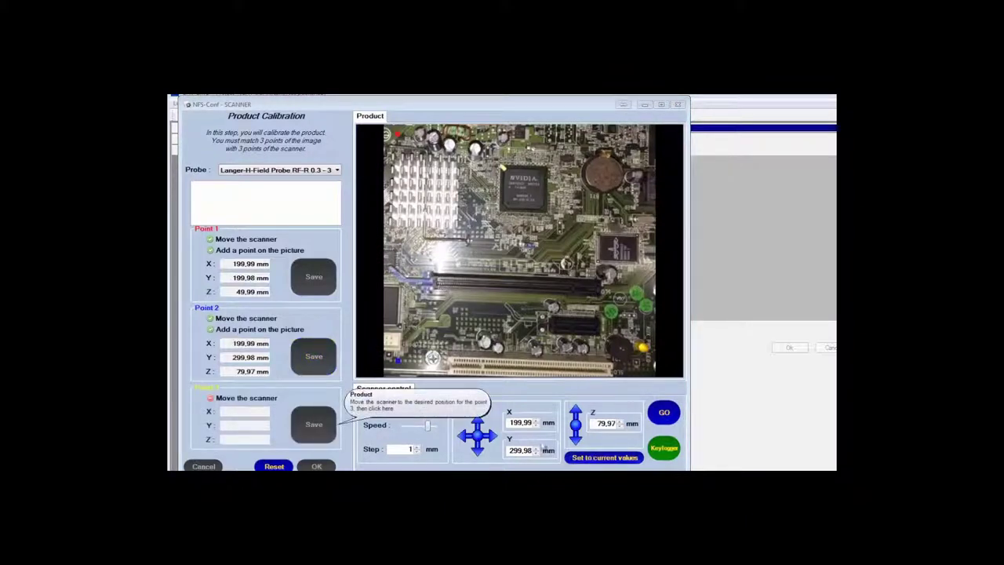
# Move the scanner to X 300 mm, save that position as calibration point 3 and accept the product calibration.
pyautogui.moveTo(510, 424); pyautogui.dragTo(562, 425)
pyautogui.write('300')
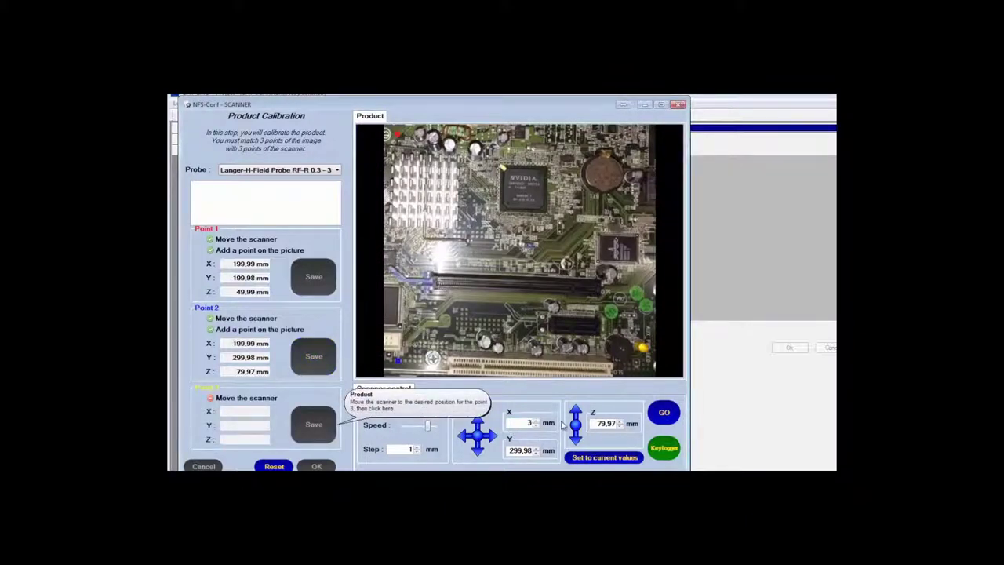
pyautogui.click(663, 416)
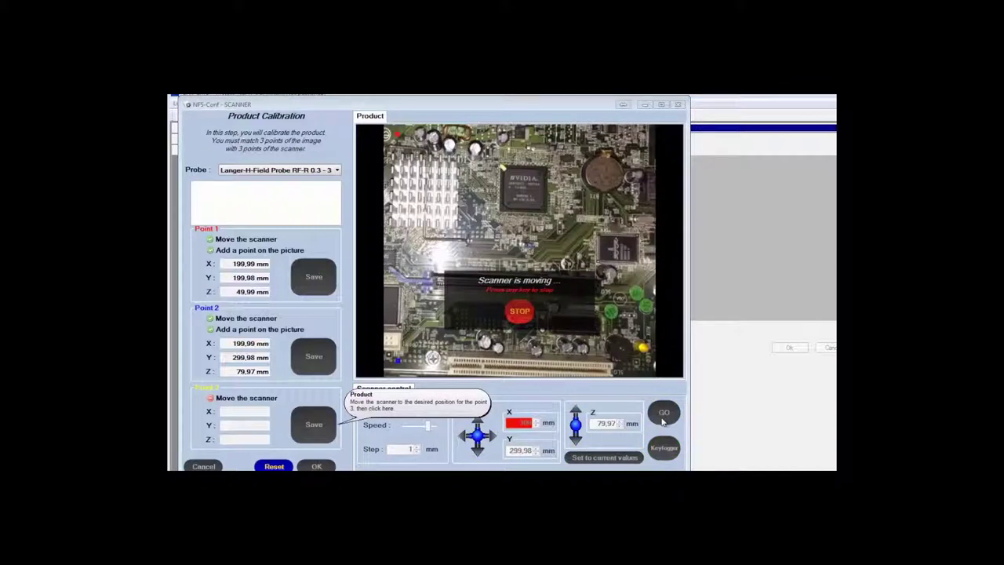
pyautogui.click(312, 424)
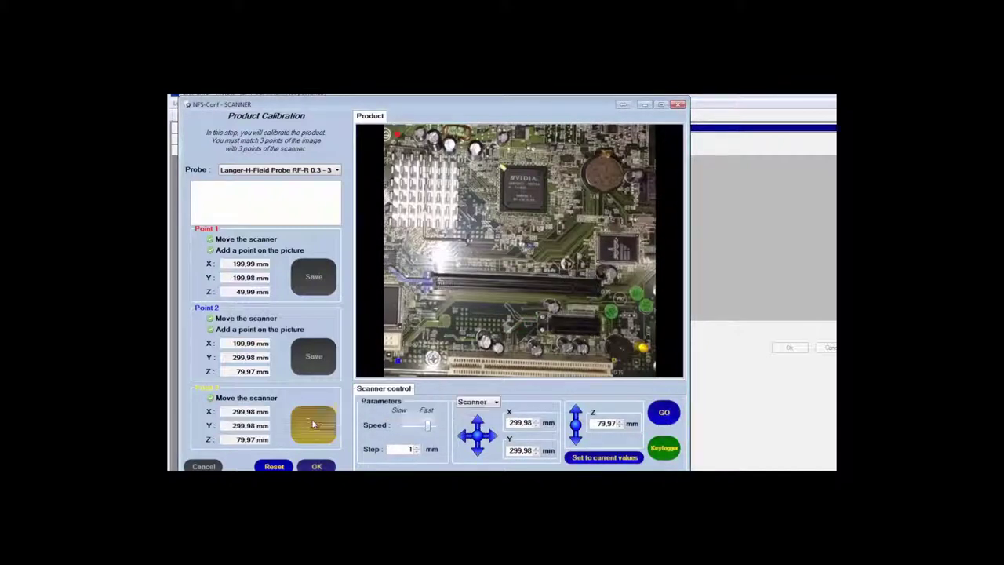
pyautogui.click(316, 466)
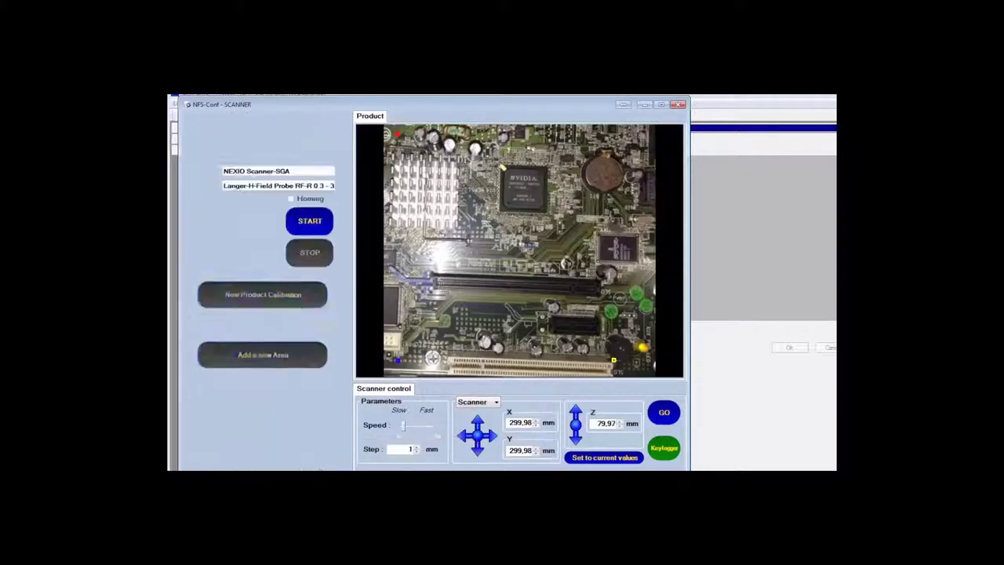
# Start defining a new area, Area 1, and send the scanner toward the NVIDIA chip's upper-left corner, stopping it partway.
pyautogui.click(308, 361)
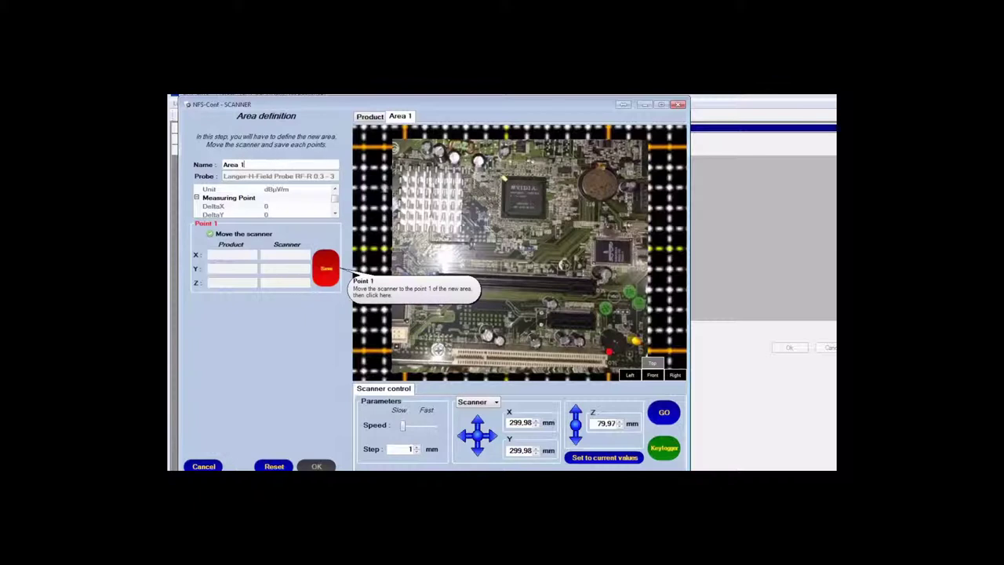
pyautogui.click(505, 181)
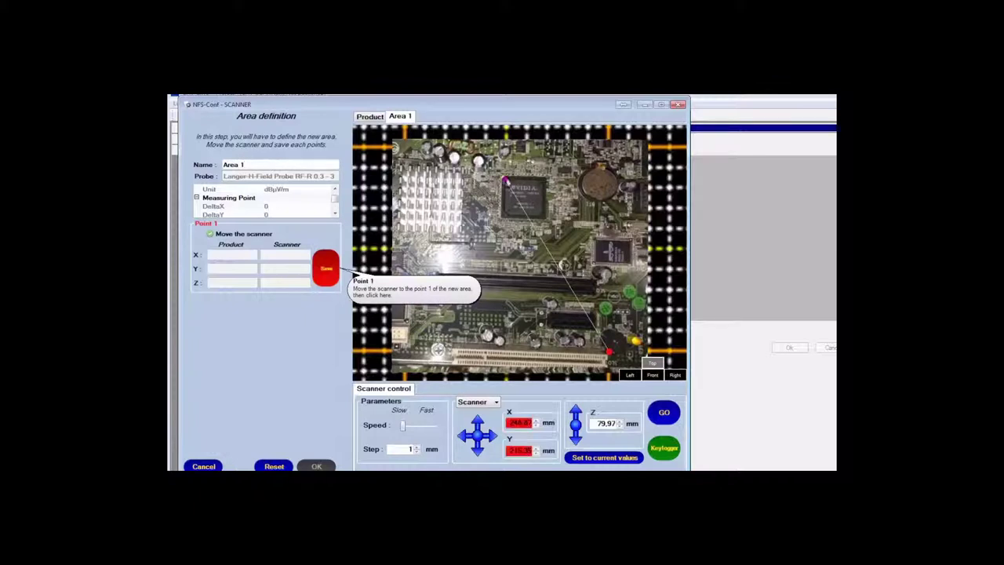
pyautogui.click(668, 420)
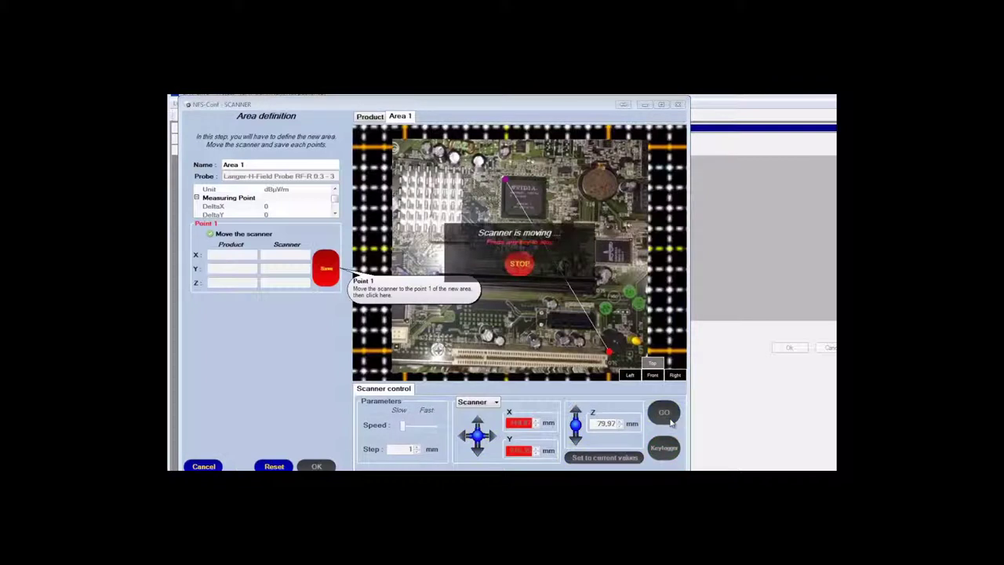
pyautogui.click(520, 265)
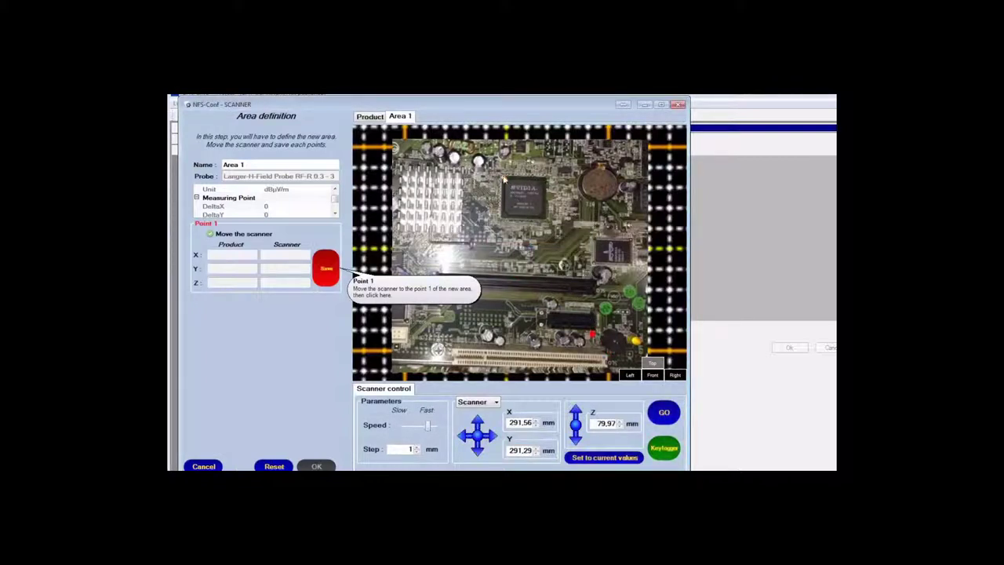
# Move the scanner just off the NVIDIA chip's upper-left corner, lower it to about Z 60 mm and save Area 1's point 1.
pyautogui.click(499, 177)
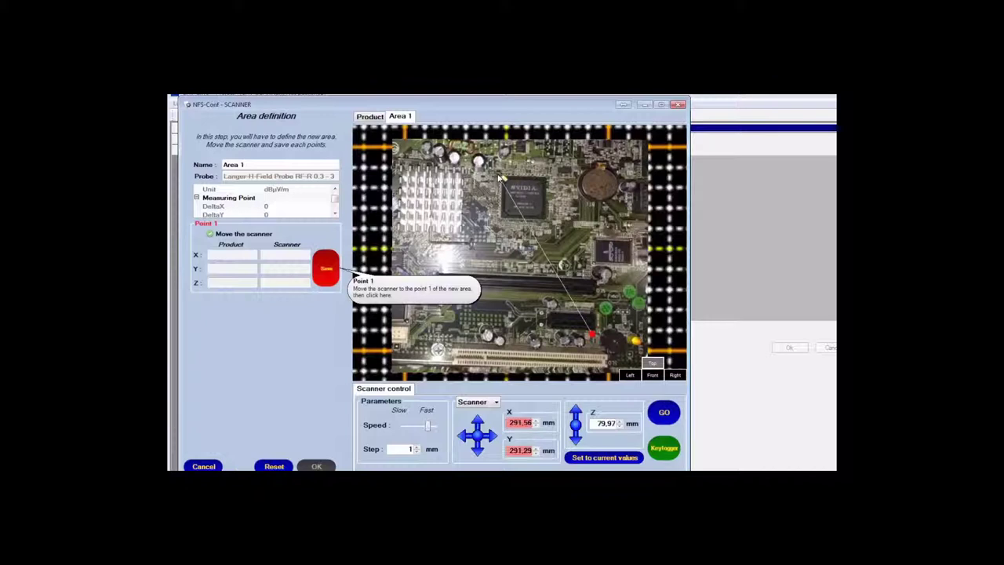
pyautogui.click(665, 414)
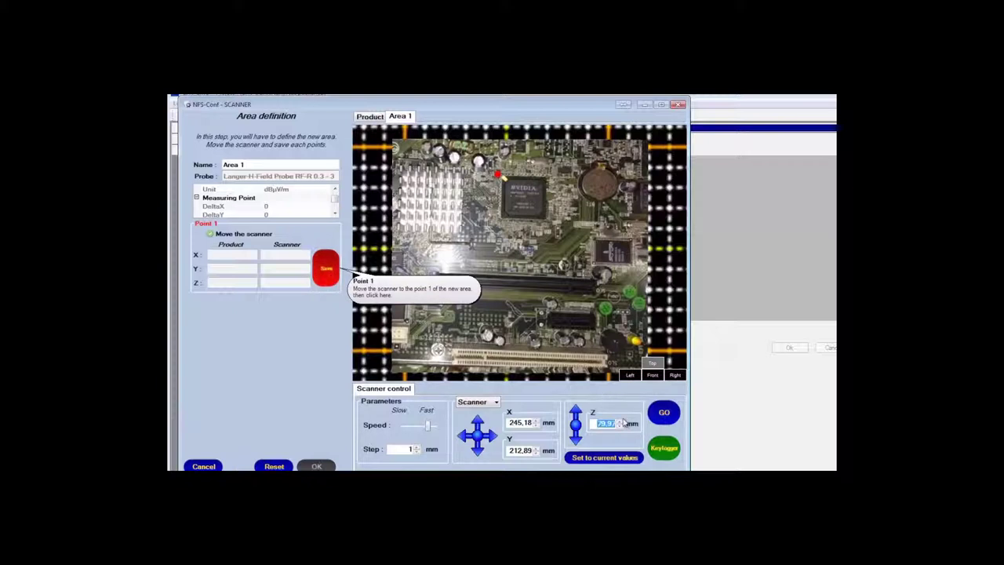
pyautogui.click(657, 416)
pyautogui.click(325, 267)
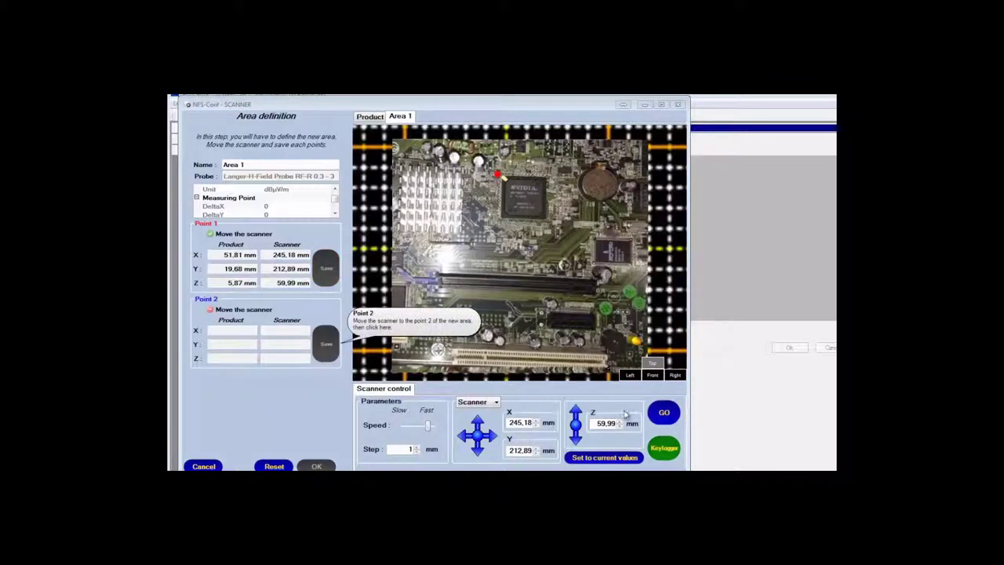
# Raise the scanner to Z 80 mm and save Area 1's point 2 just off the NVIDIA chip's upper-right corner.
pyautogui.moveTo(595, 424); pyautogui.dragTo(620, 423)
pyautogui.write('80')
pyautogui.click(662, 412)
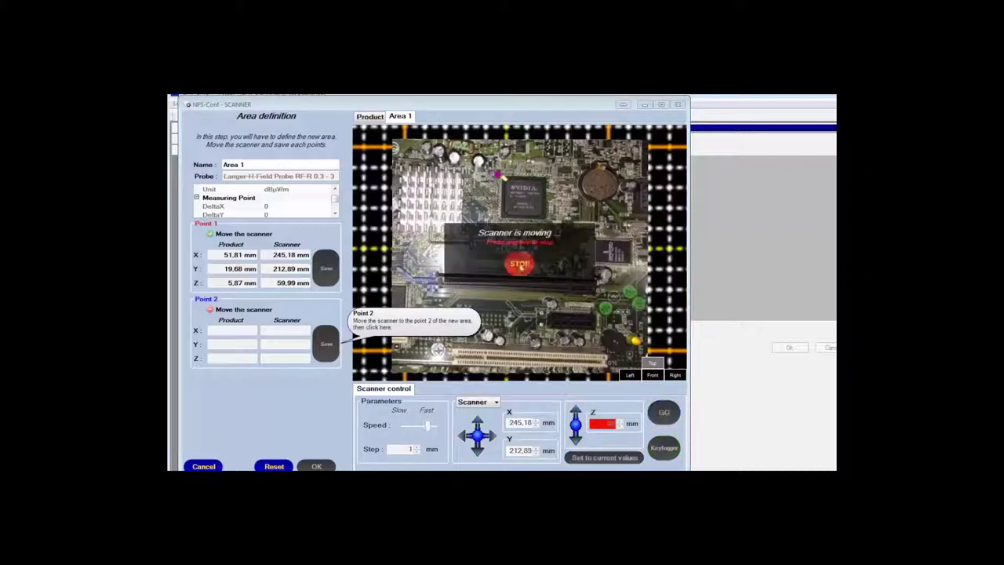
pyautogui.click(549, 176)
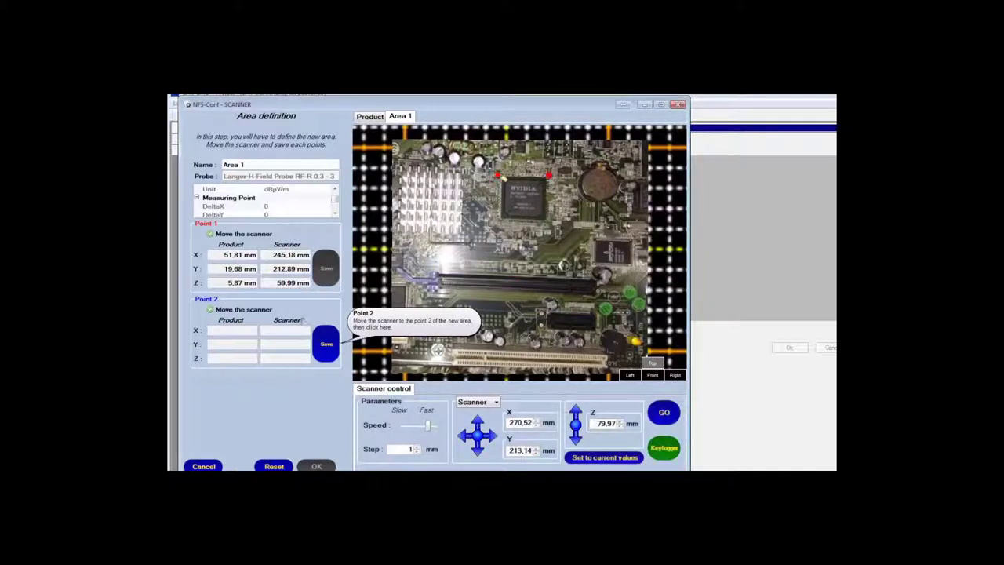
pyautogui.click(327, 353)
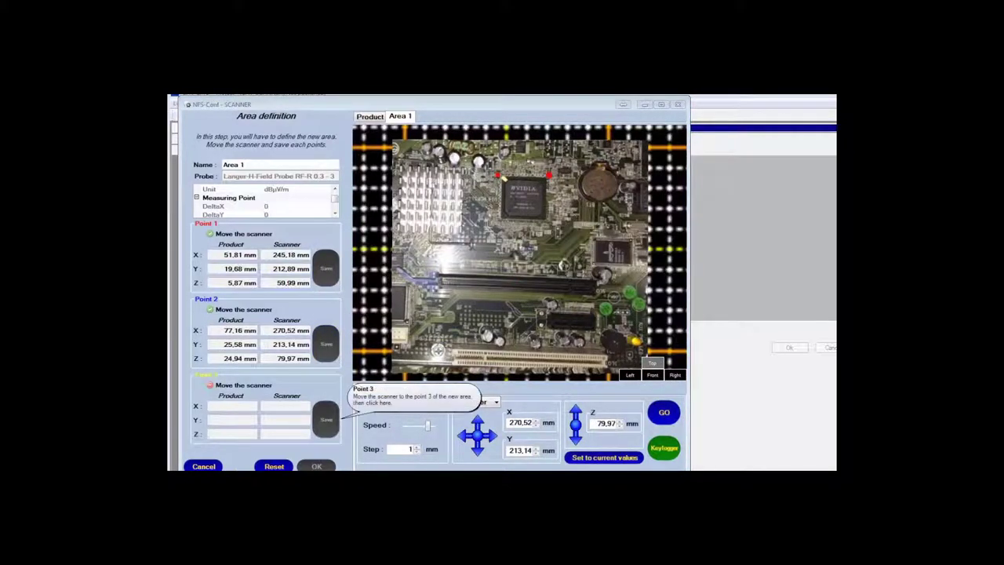
# Save Area 1's point 3 just below the NVIDIA chip, and accept the area after moving the scanner away to the long black slot.
pyautogui.click(526, 228)
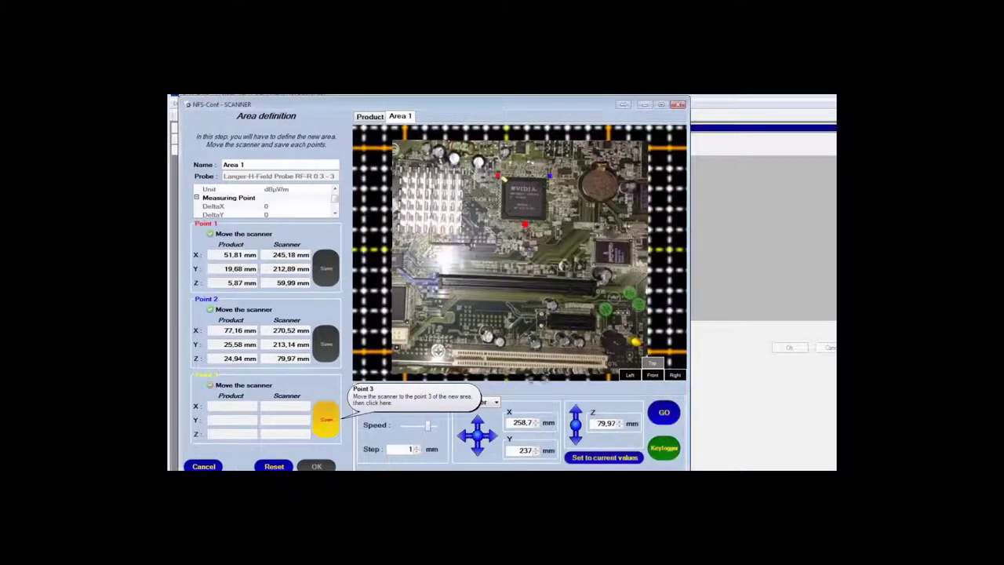
pyautogui.click(324, 422)
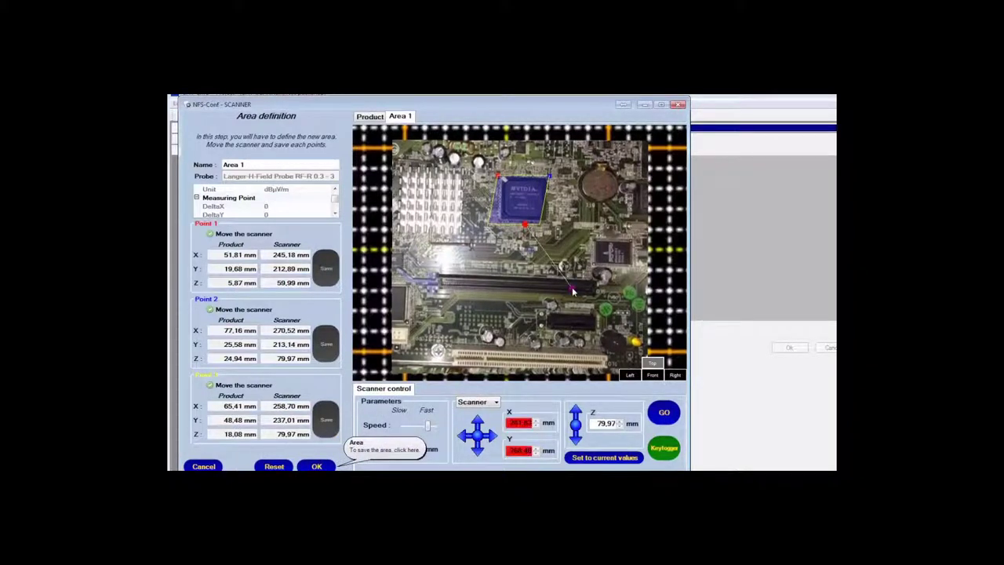
pyautogui.click(663, 412)
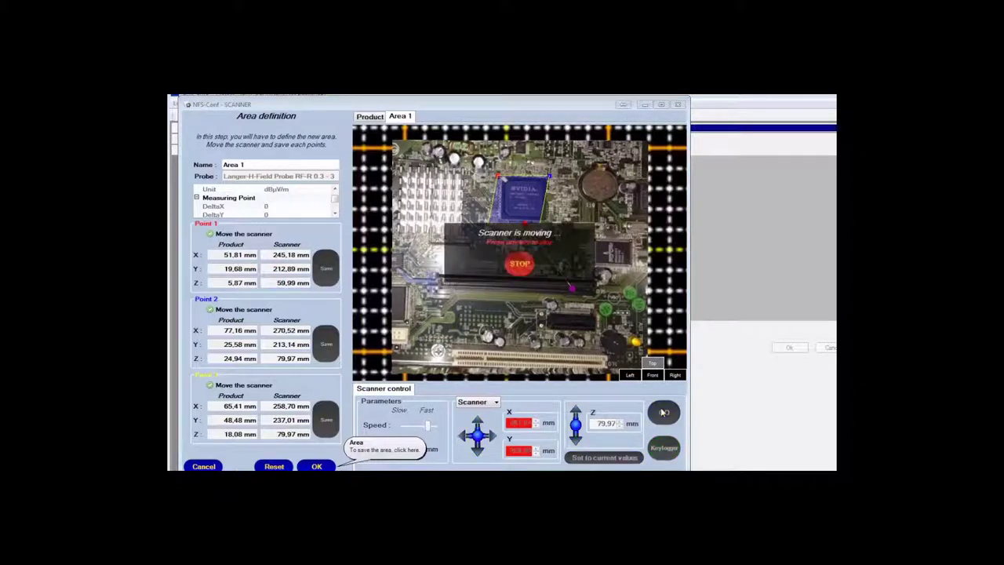
pyautogui.click(329, 466)
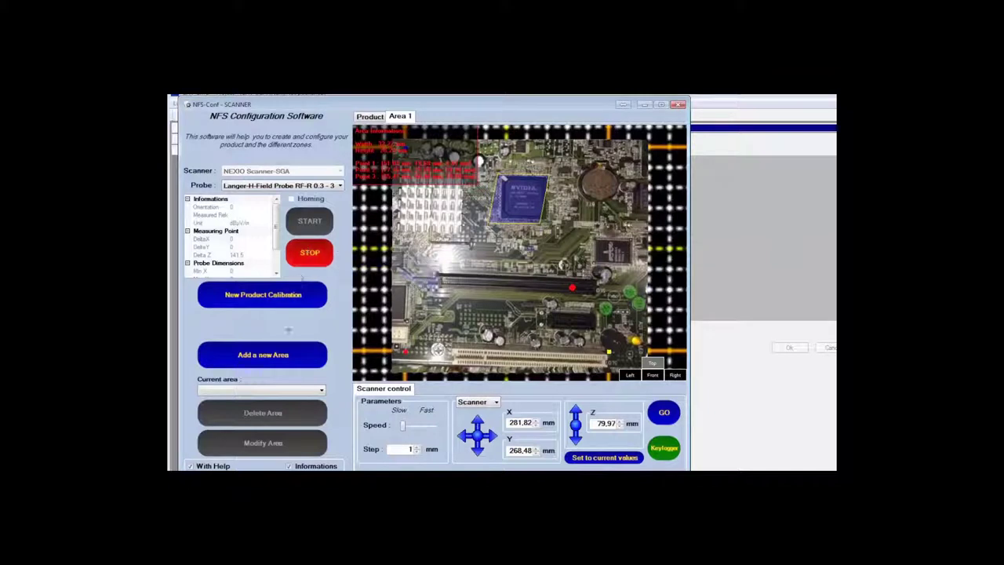
# Add a second area and save its point 1 above the upper-left corner of the short black connector near the board's lower-right corner.
pyautogui.click(296, 351)
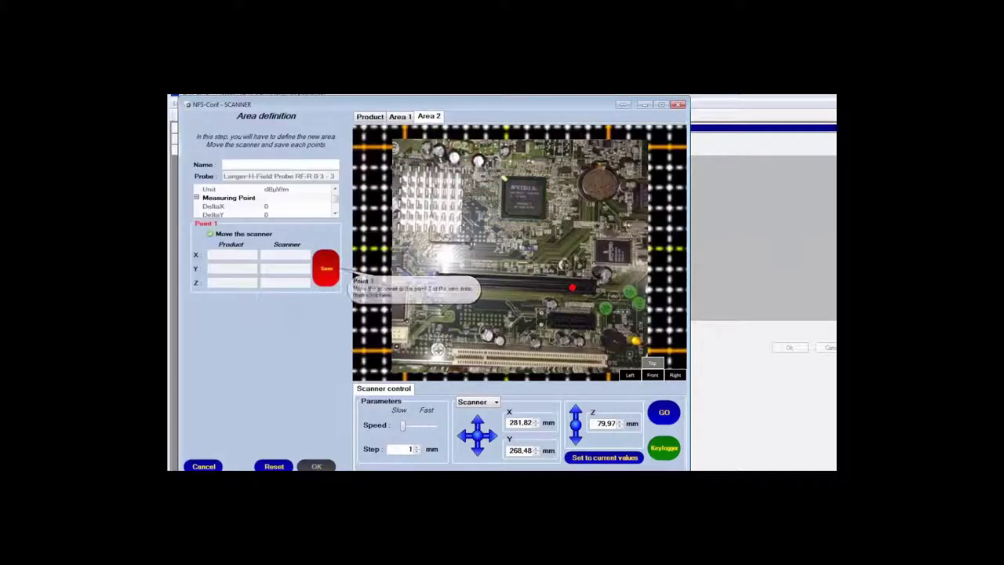
pyautogui.click(545, 306)
pyautogui.click(663, 412)
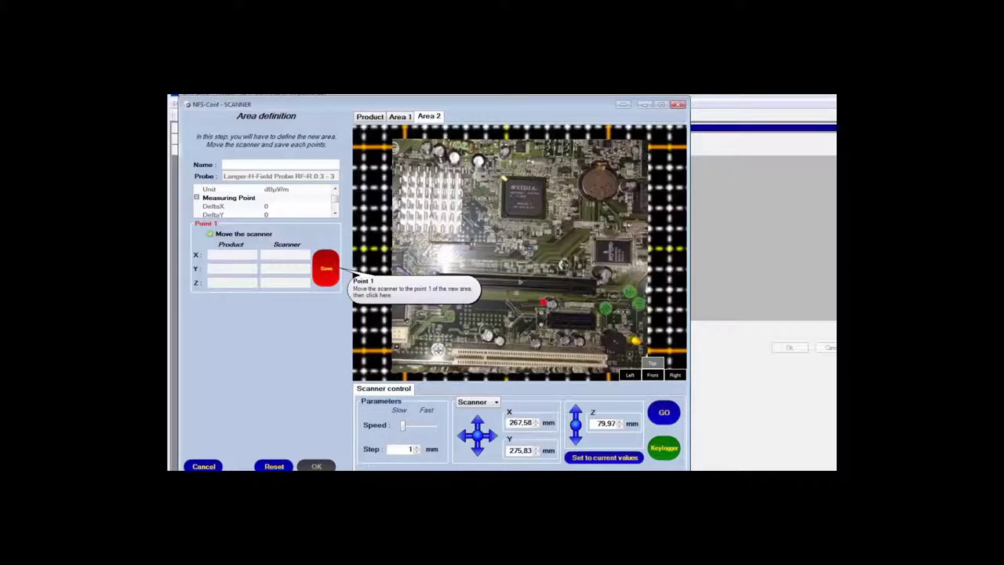
pyautogui.click(325, 271)
# Increase the scanner speed to mid-range and save Area 2's point 2 near the short black connector's upper-right corner.
pyautogui.click(422, 425)
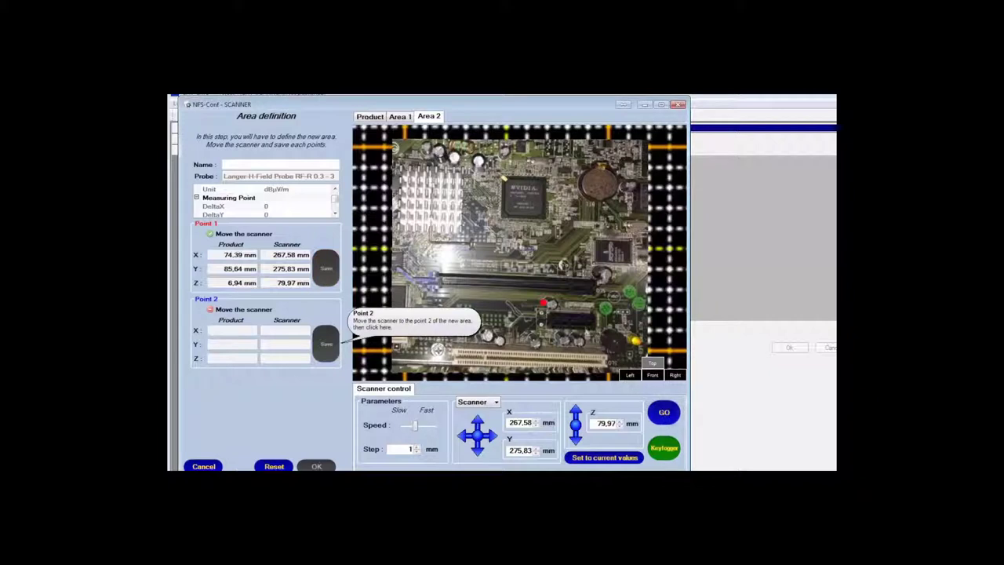
pyautogui.click(592, 305)
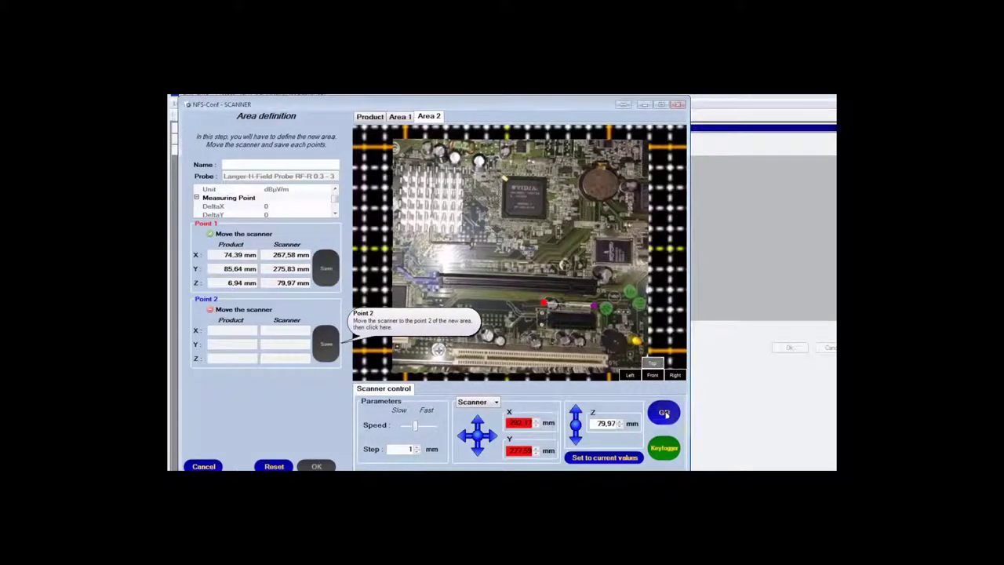
pyautogui.click(330, 351)
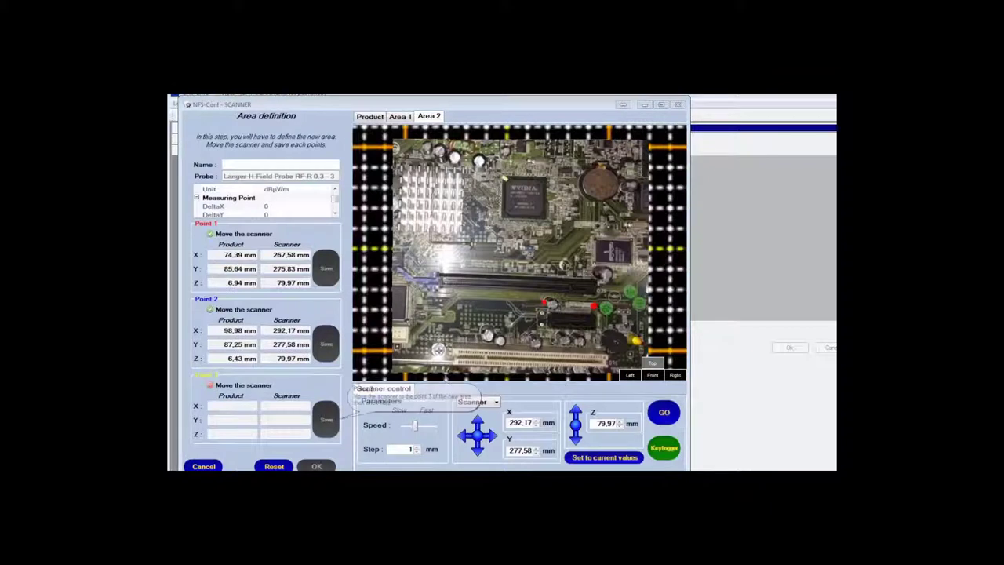
# Move the scanner just below the short black connector, save Area 2's point 3 there and accept the area.
pyautogui.click(574, 341)
pyautogui.click(662, 414)
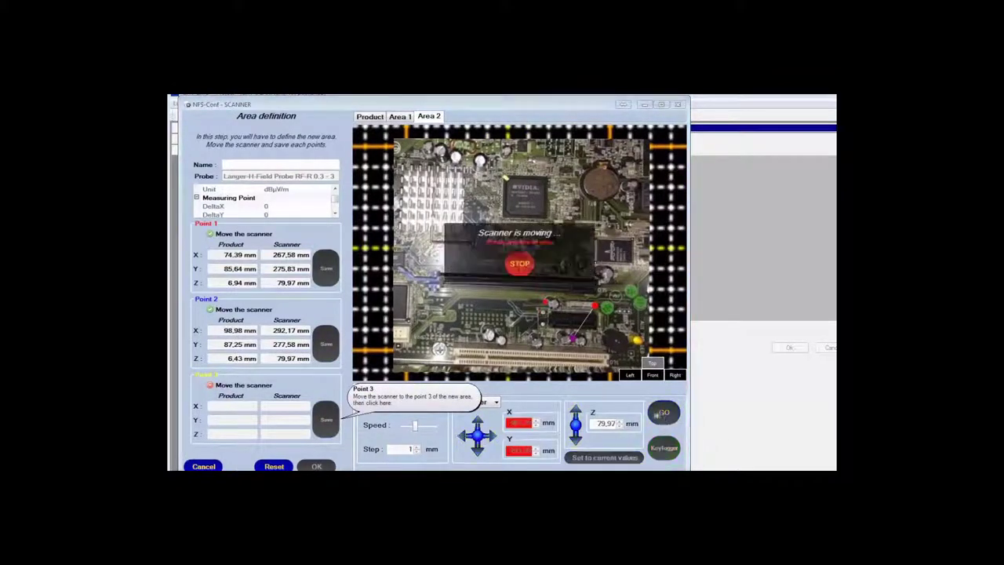
pyautogui.click(326, 420)
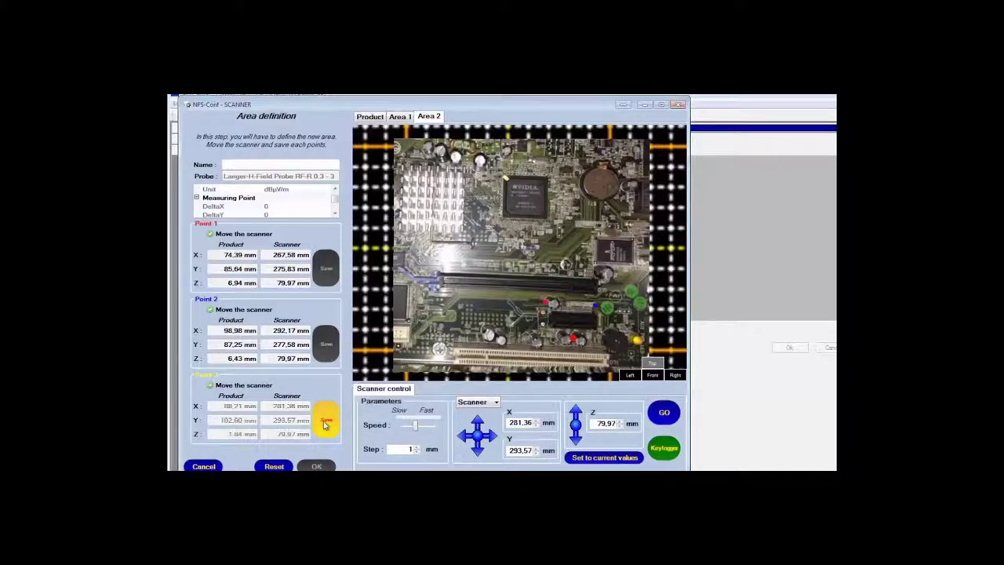
pyautogui.click(318, 466)
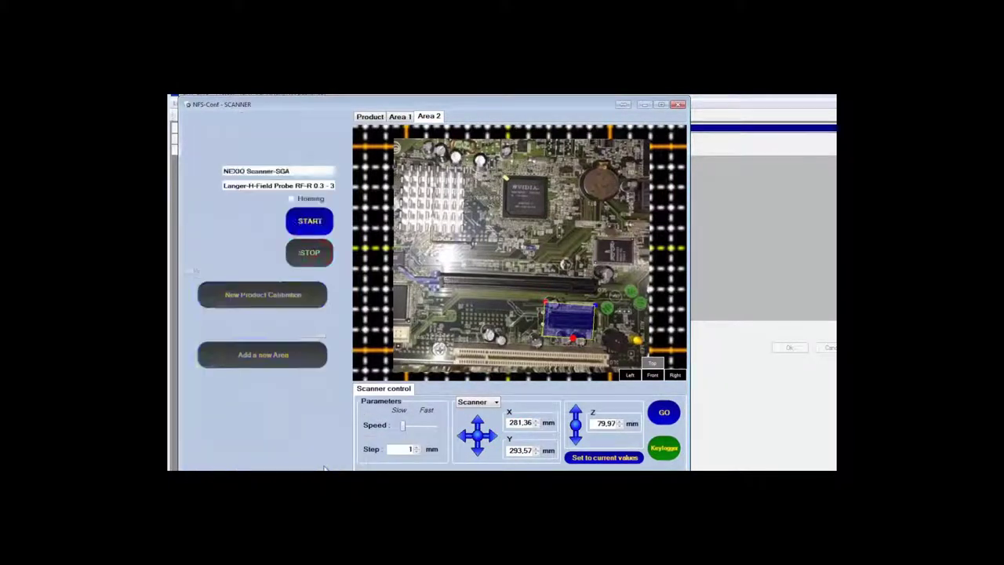
# Review Area 1 and the full product view with both areas, and close the scanner configuration.
pyautogui.click(399, 116)
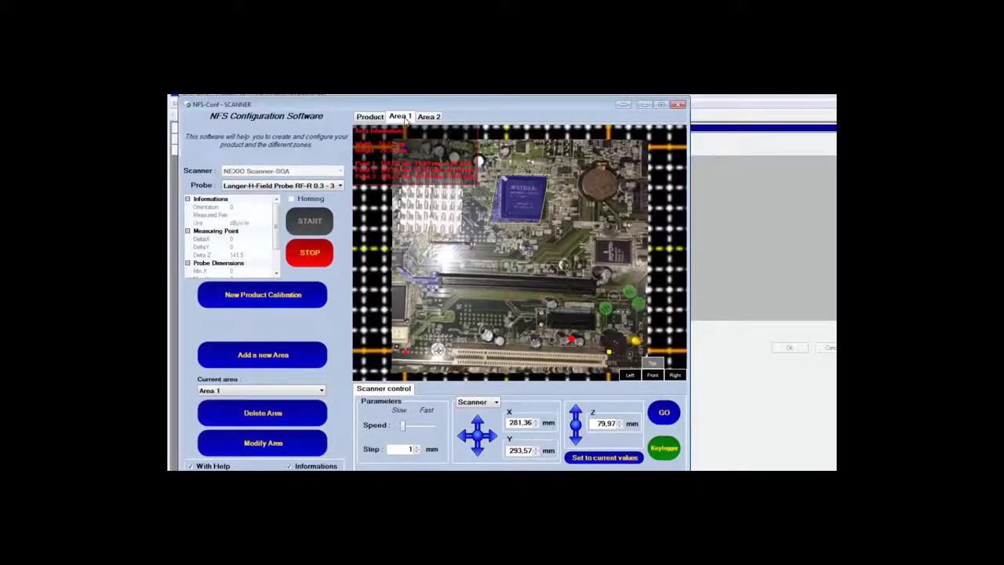
pyautogui.click(371, 117)
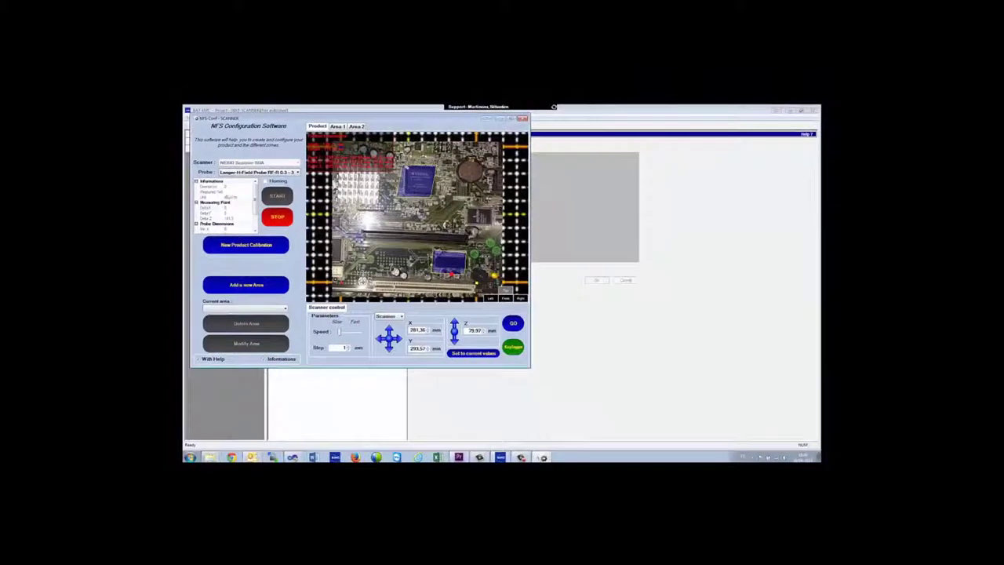
pyautogui.click(523, 119)
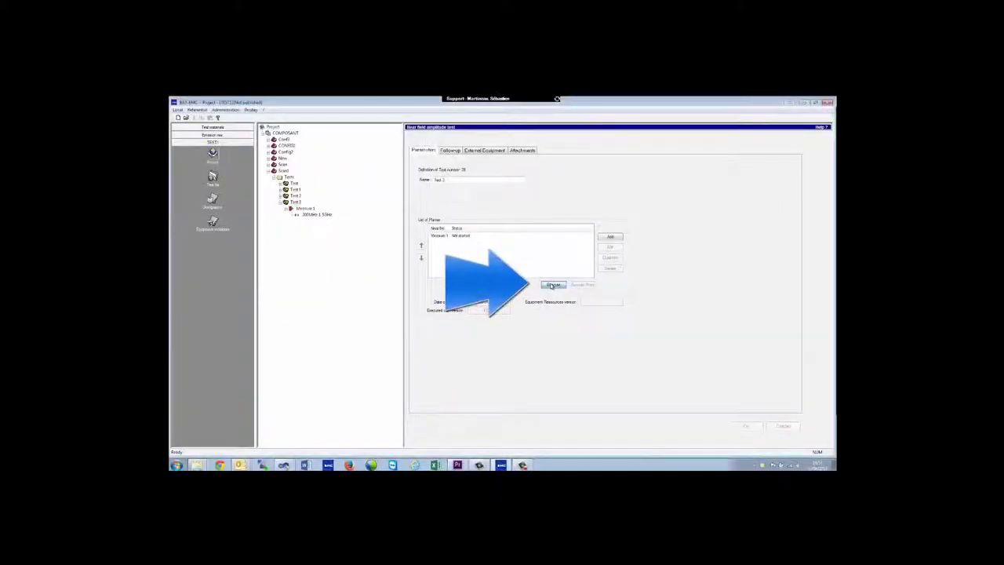
# Execute the near-field amplitude test Test 3, start the scan in BAT-Scan and accept the test equipment setup.
pyautogui.click(552, 284)
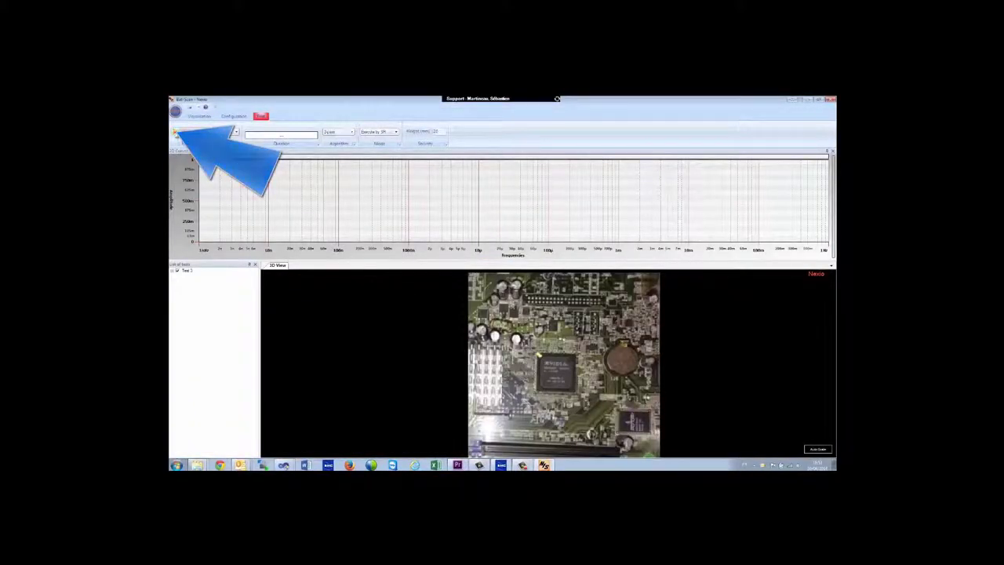
pyautogui.click(177, 132)
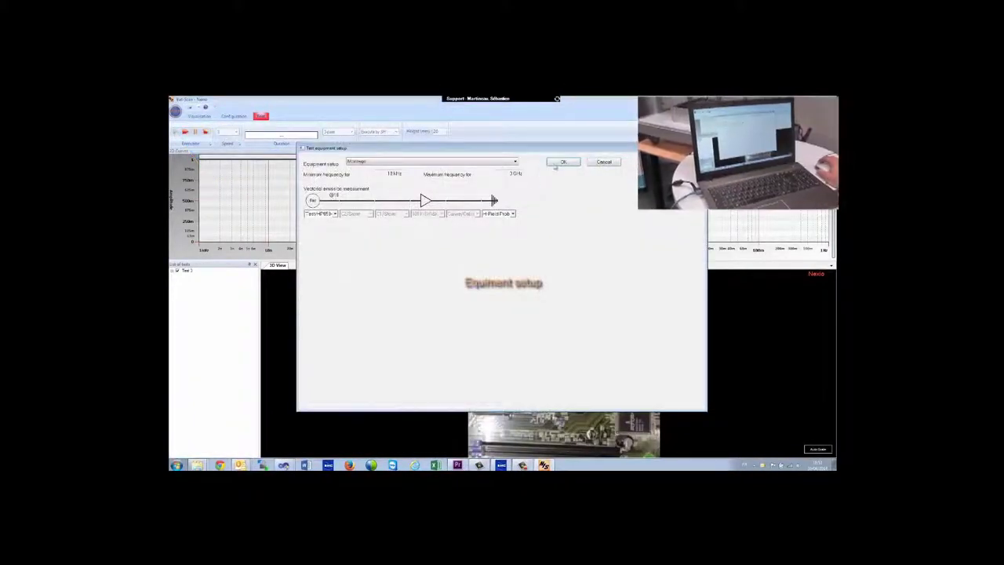
pyautogui.click(558, 163)
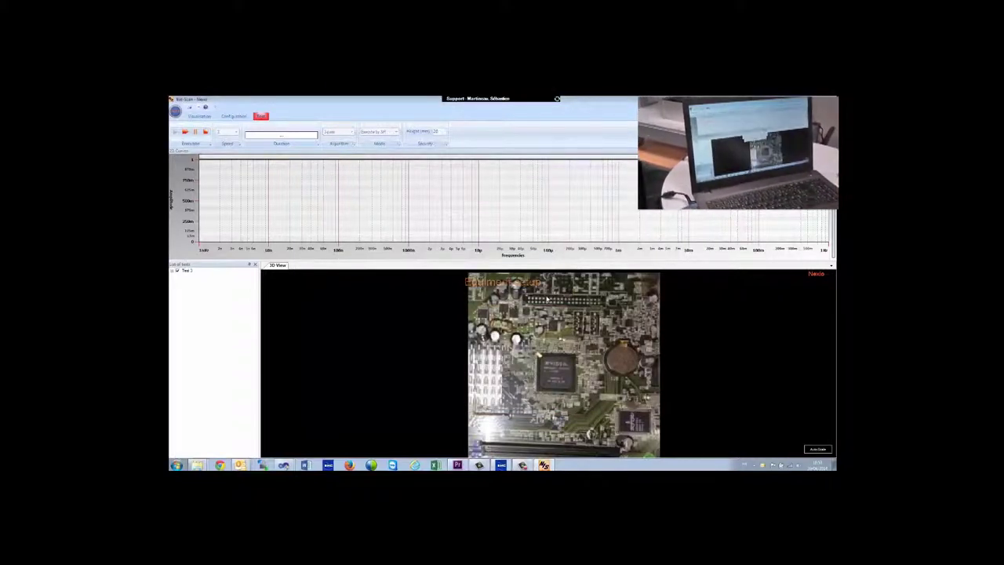